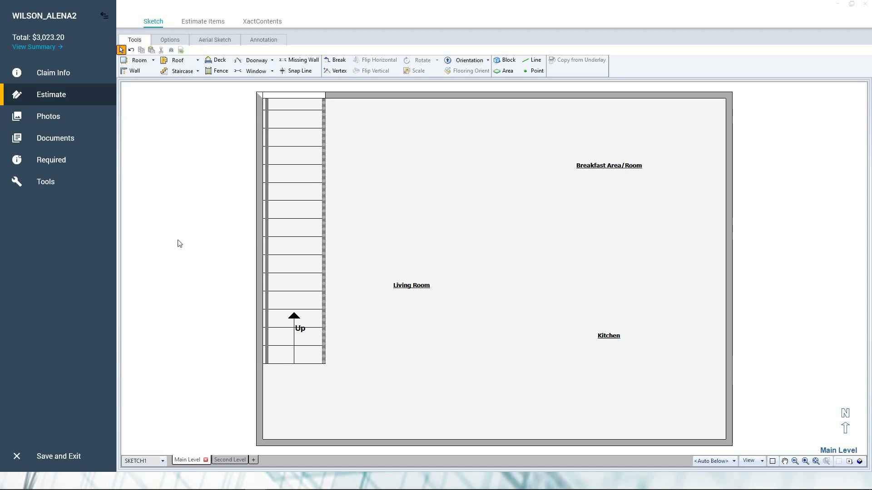
pyautogui.scroll(-2, 180, 239)
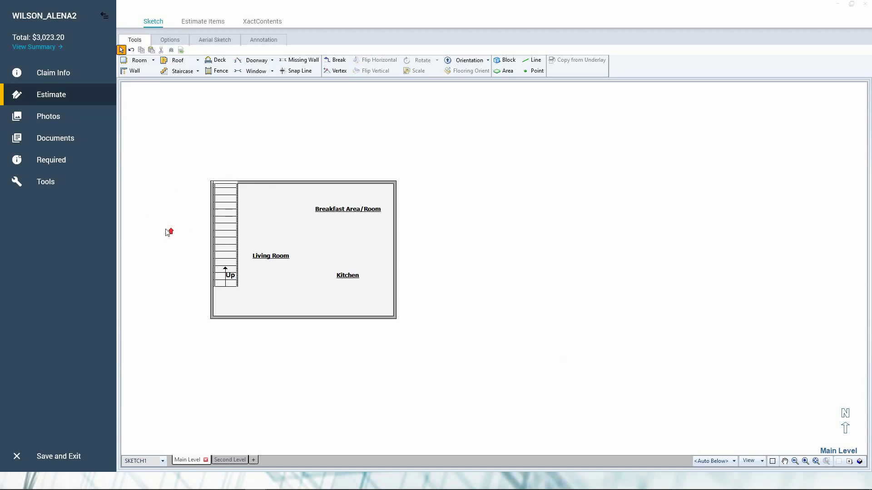
pyautogui.press('F3')
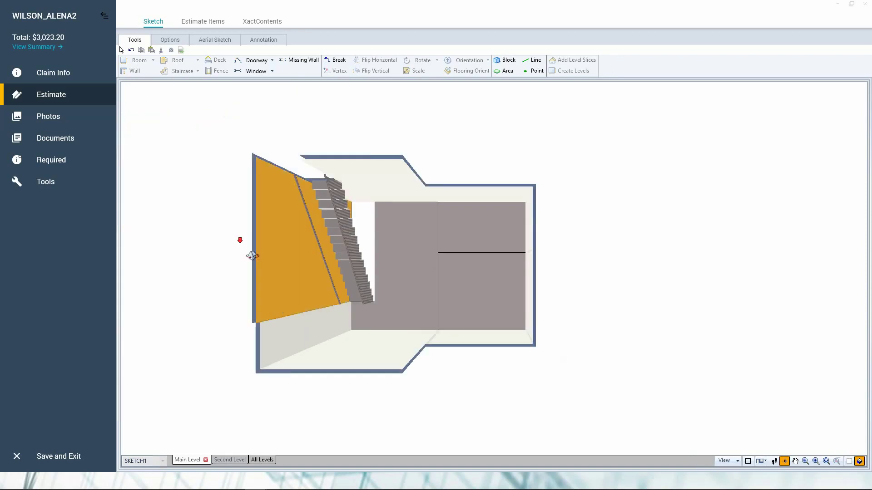
pyautogui.click(262, 461)
pyautogui.moveTo(350, 434); pyautogui.dragTo(525, 331)
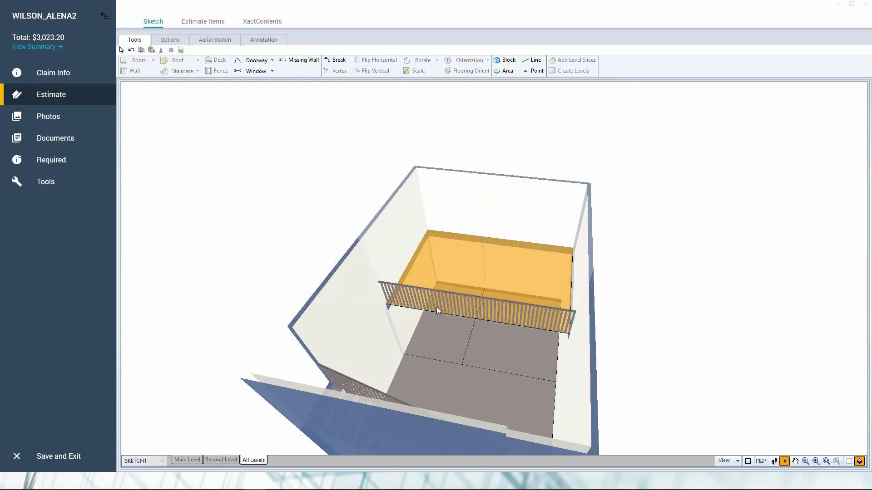
pyautogui.moveTo(504, 304)
pyautogui.mouseDown()
pyautogui.moveTo(472, 331)
pyautogui.moveTo(363, 328)
pyautogui.moveTo(448, 259)
pyautogui.moveTo(424, 323)
pyautogui.moveTo(370, 215)
pyautogui.moveTo(513, 254)
pyautogui.moveTo(427, 254)
pyautogui.moveTo(338, 236)
pyautogui.moveTo(333, 262)
pyautogui.mouseUp()
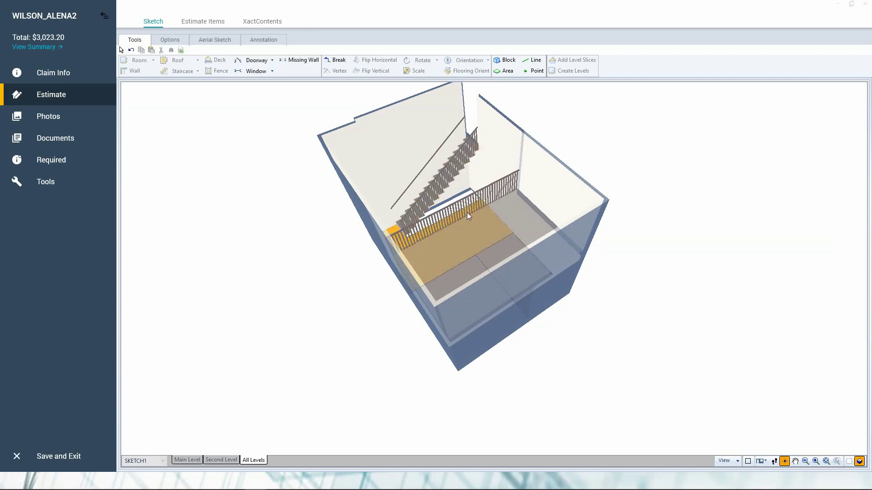
# - Return to the 2D main-level plan, select the Living Room and open its properties
pyautogui.doubleClick(490, 233)
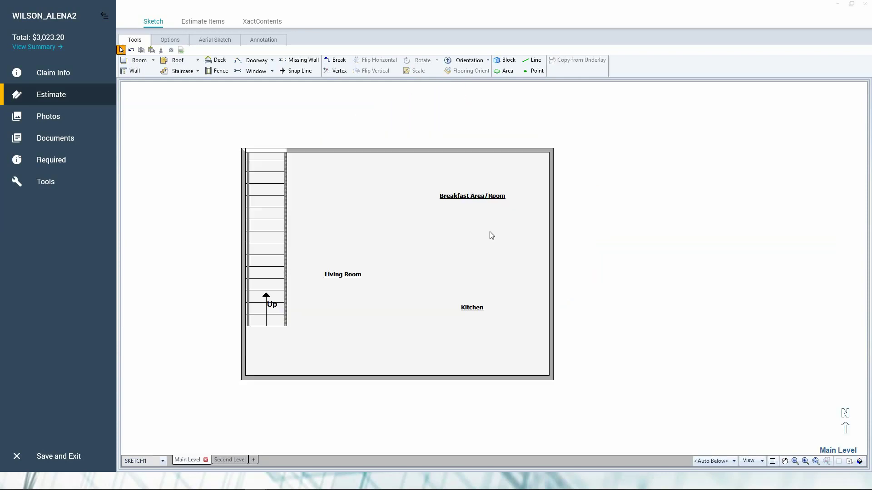
pyautogui.click(333, 250)
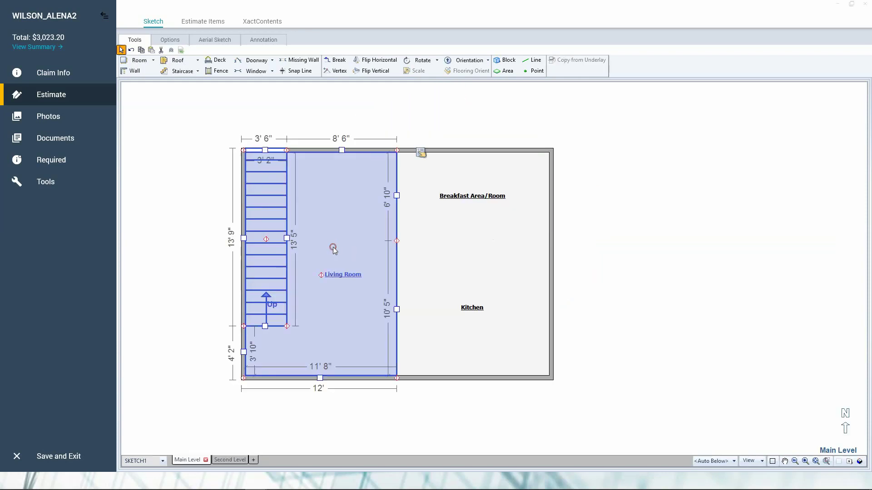
pyautogui.click(421, 153)
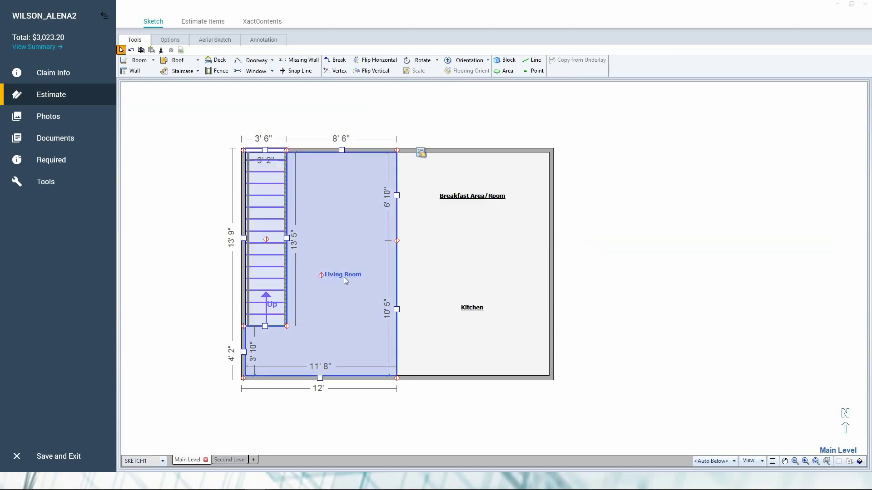
pyautogui.click(343, 279)
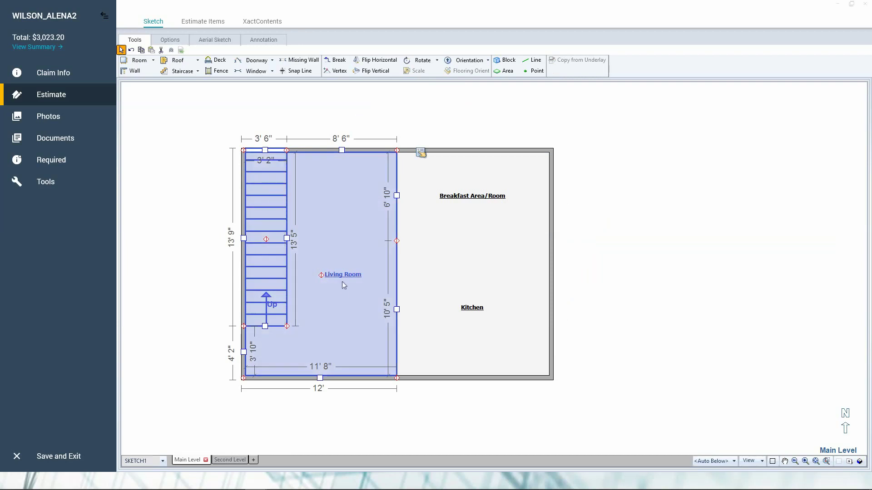
pyautogui.click(421, 153)
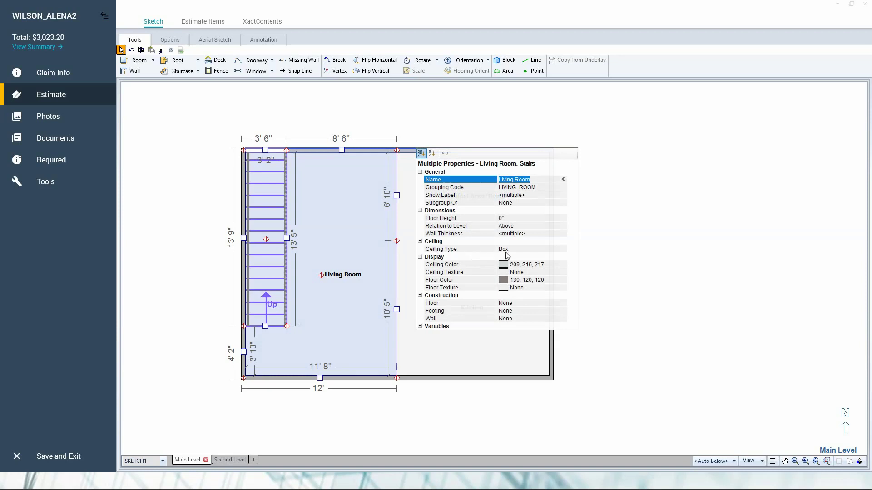
pyautogui.click(506, 253)
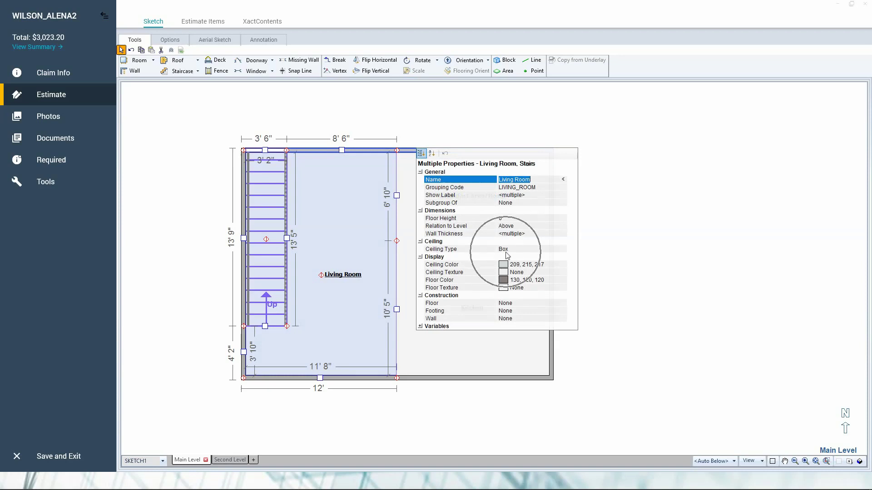
# - Set the Living Room ceiling height to 17', then check Breakfast Area and Kitchen remain at 8'
pyautogui.click(340, 278)
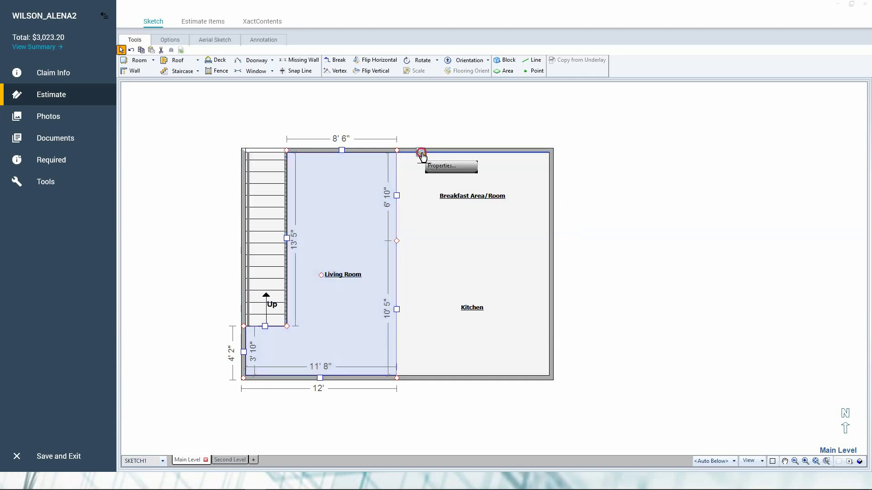
pyautogui.moveTo(421, 154)
pyautogui.click(510, 264)
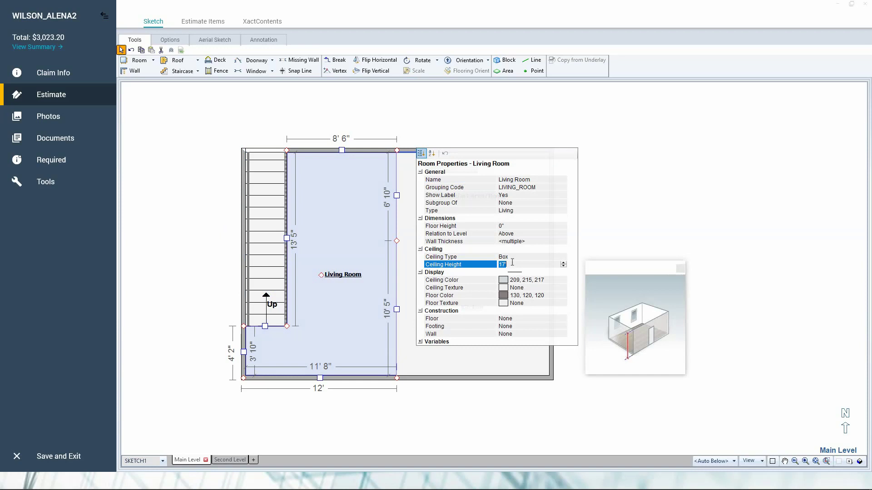
pyautogui.click(445, 211)
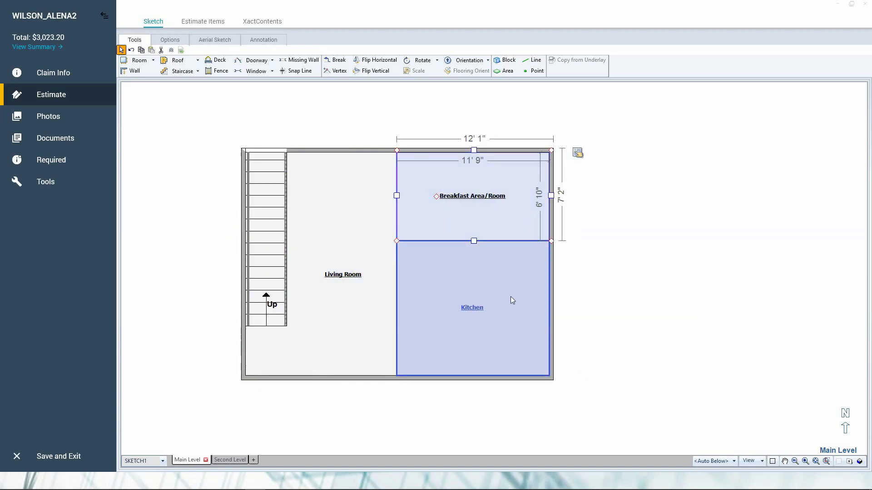
pyautogui.keyDown('ctrl'); pyautogui.click(510, 296); pyautogui.keyUp('ctrl')
# - On the Second Level, rename the room Room1 to 'Loft'
pyautogui.moveTo(577, 153)
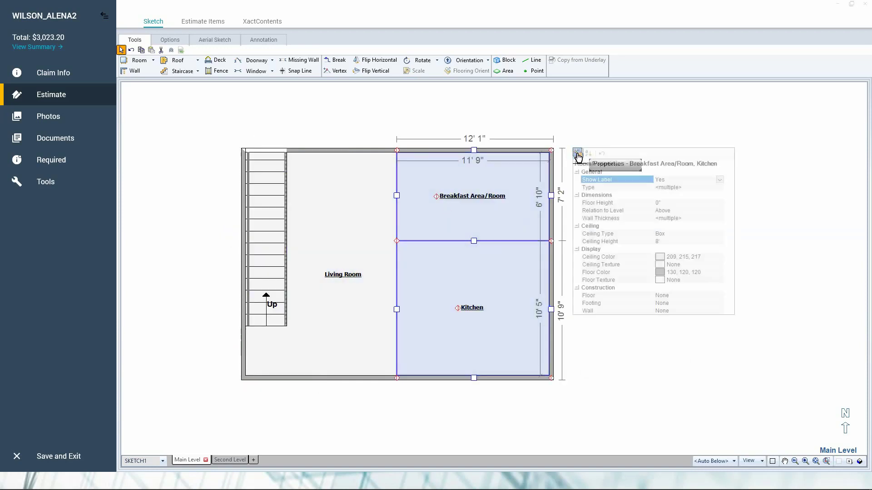
pyautogui.click(379, 130)
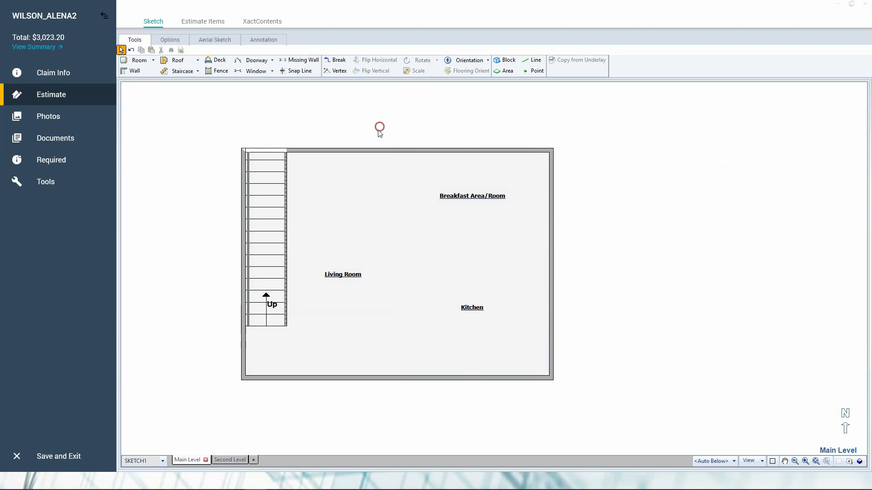
pyautogui.click(230, 460)
pyautogui.click(472, 265)
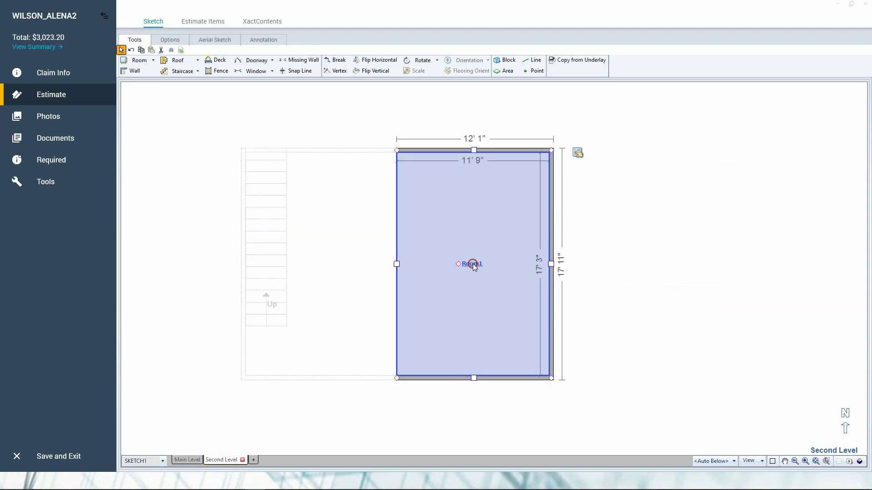
pyautogui.click(473, 265)
pyautogui.write('Le')
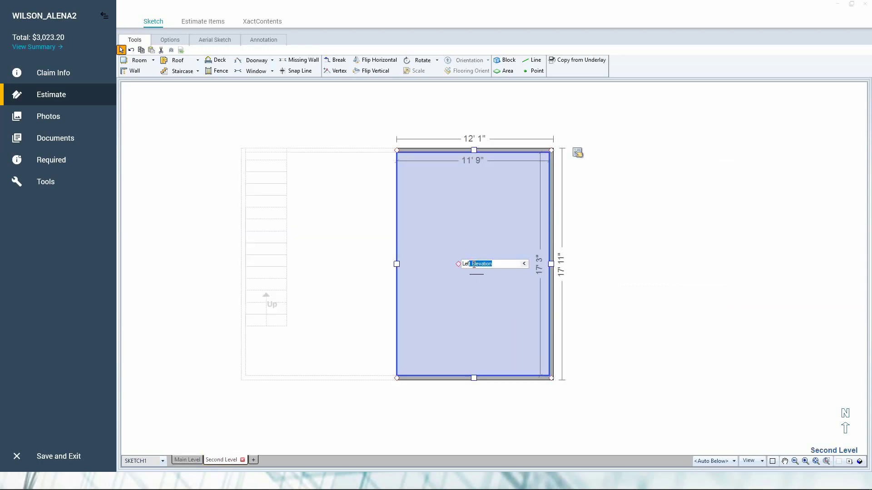
pyautogui.press('BackSpace')
pyautogui.press('BackSpace')
pyautogui.write('oft')
pyautogui.press('Return')
# - Check the Loft's properties, then go back to the Main Level plan
pyautogui.click(577, 156)
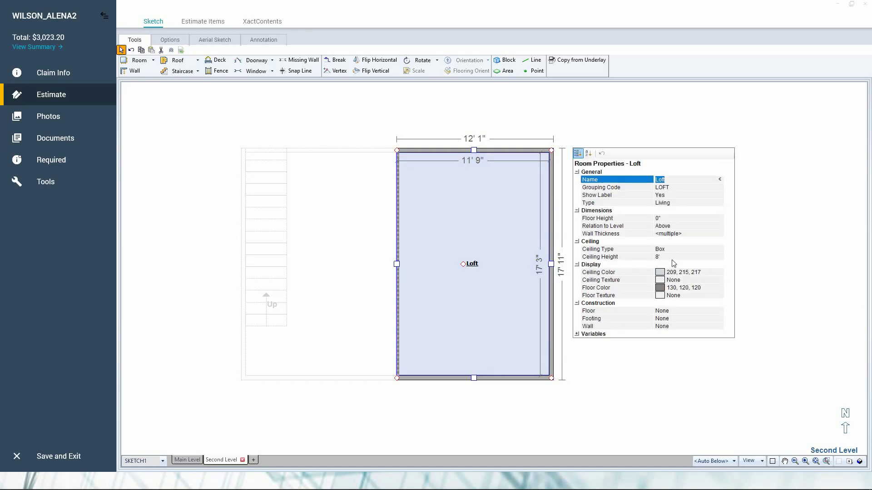
pyautogui.click(513, 122)
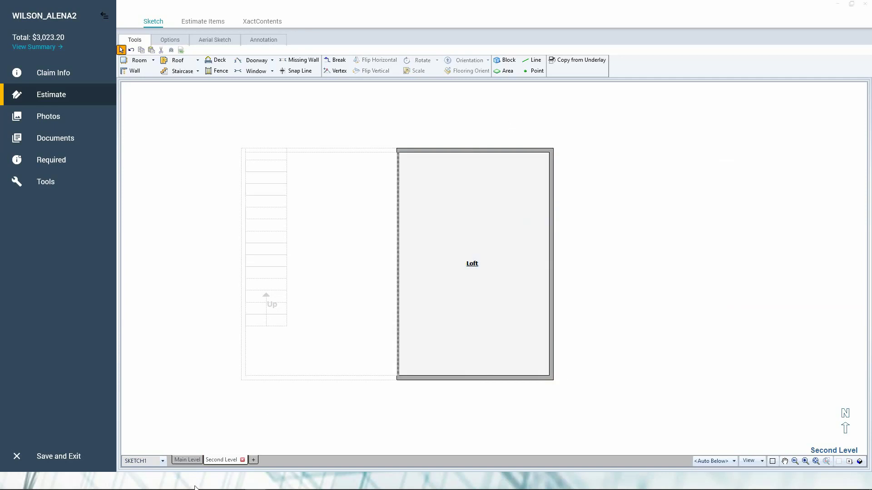
pyautogui.click(182, 460)
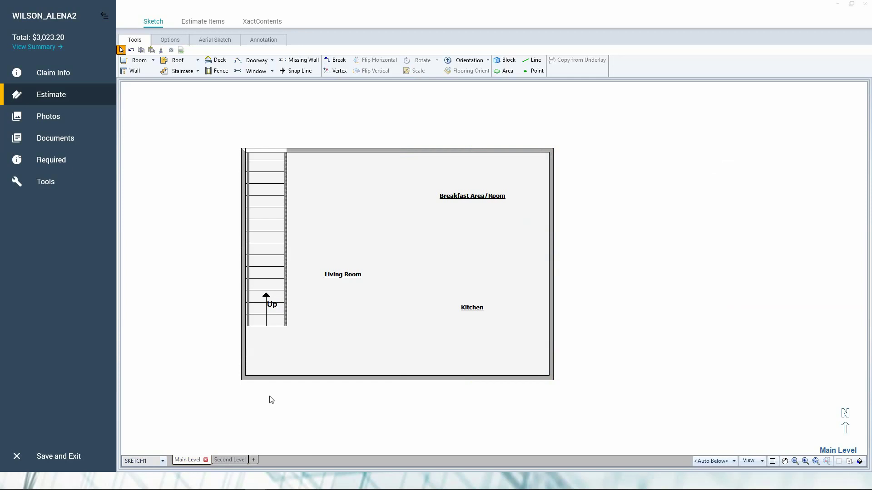
pyautogui.click(358, 241)
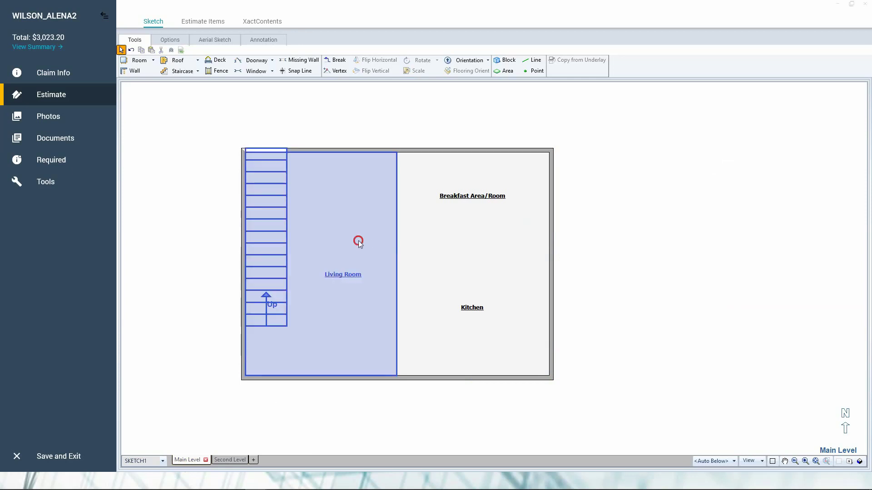
pyautogui.doubleClick(358, 244)
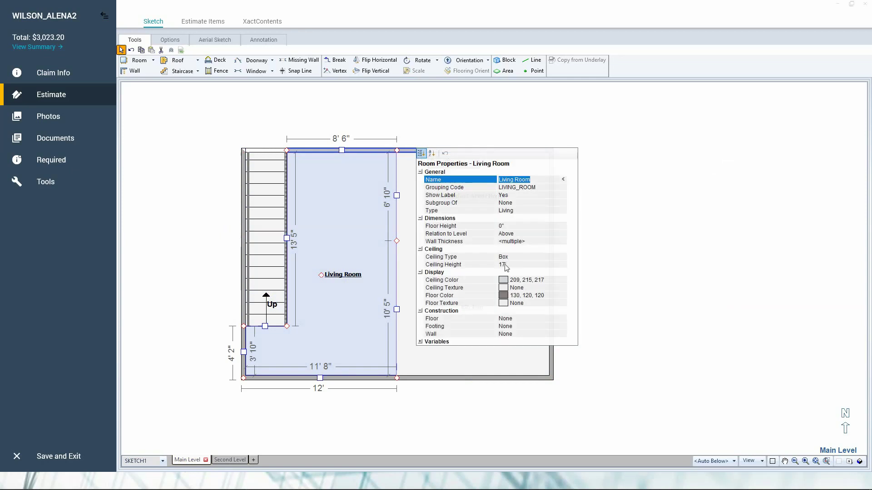
pyautogui.click(506, 267)
pyautogui.click(352, 237)
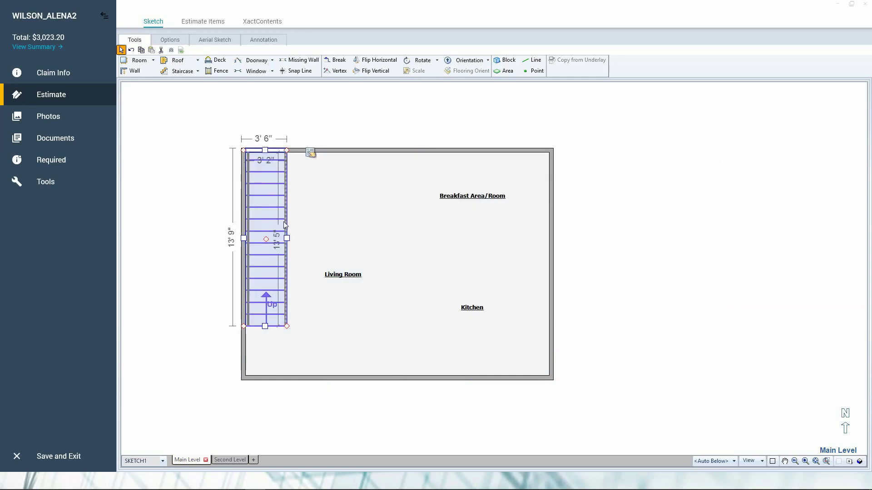
pyautogui.click(287, 223)
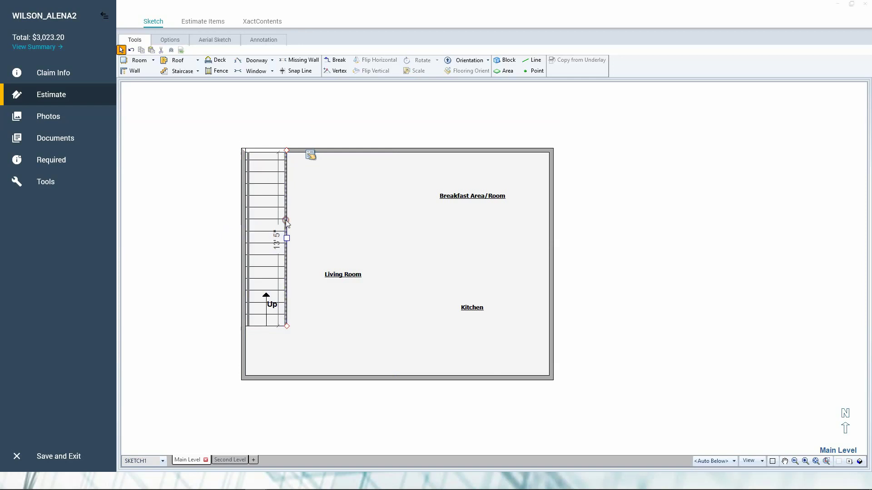
pyautogui.click(310, 156)
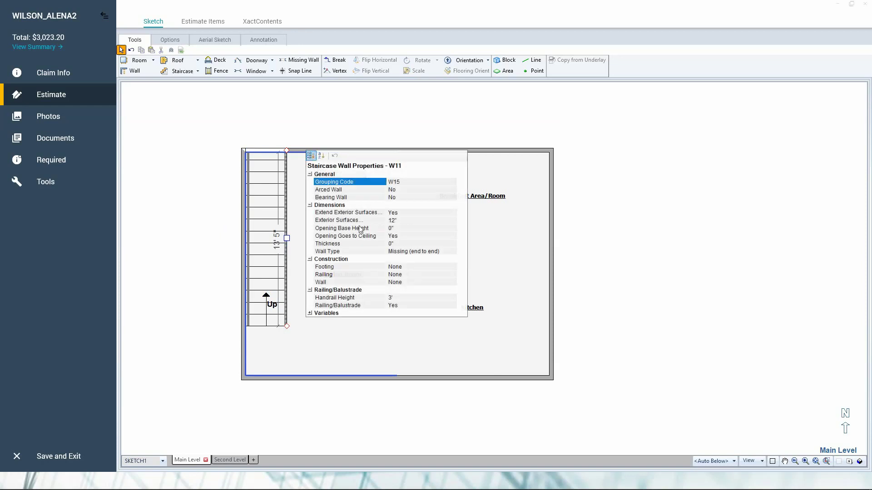
pyautogui.click(407, 253)
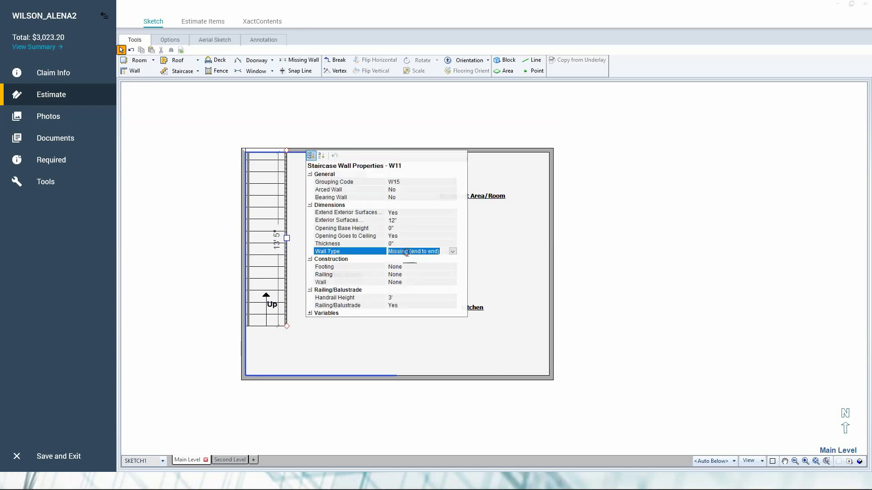
pyautogui.click(452, 251)
pyautogui.click(447, 263)
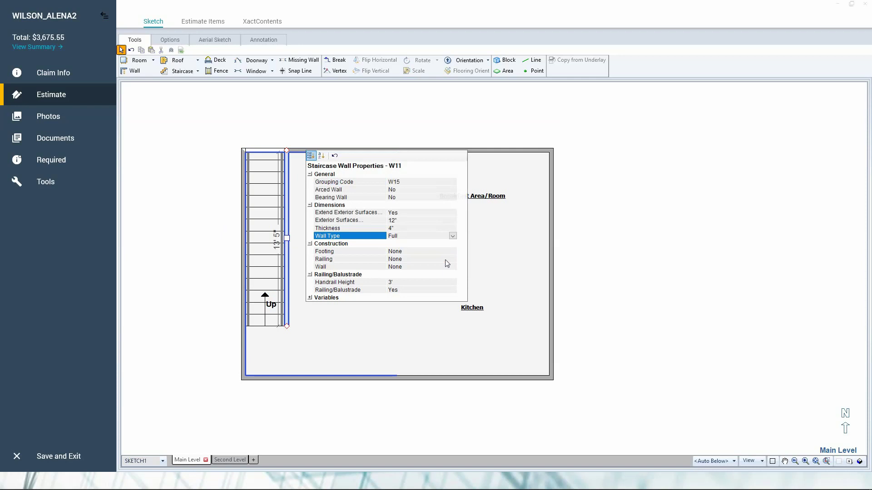
pyautogui.click(325, 317)
pyautogui.hotkey('ctrl', '3')
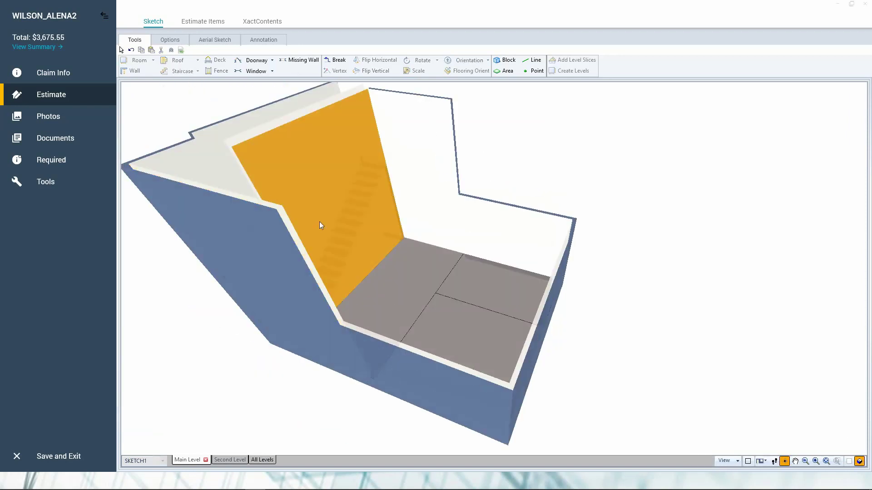
pyautogui.hotkey('ctrl', '2')
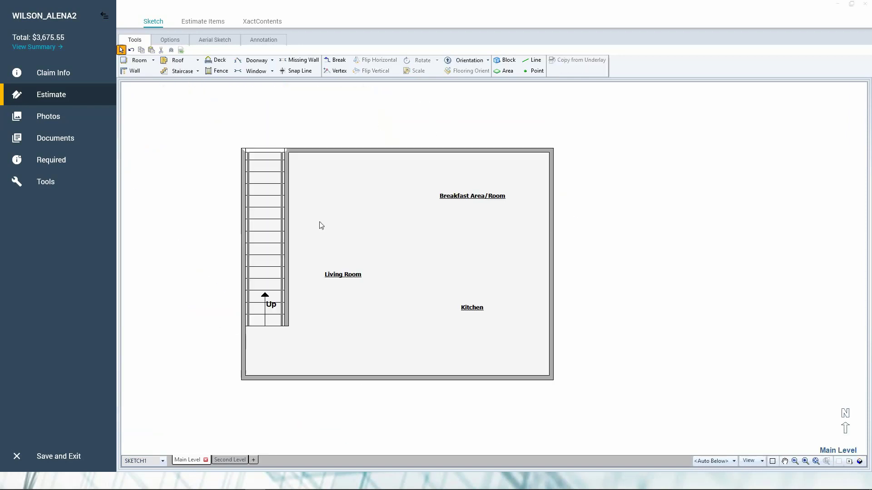
# - Select the wall between the staircase and Living Room and open its properties
pyautogui.click(267, 225)
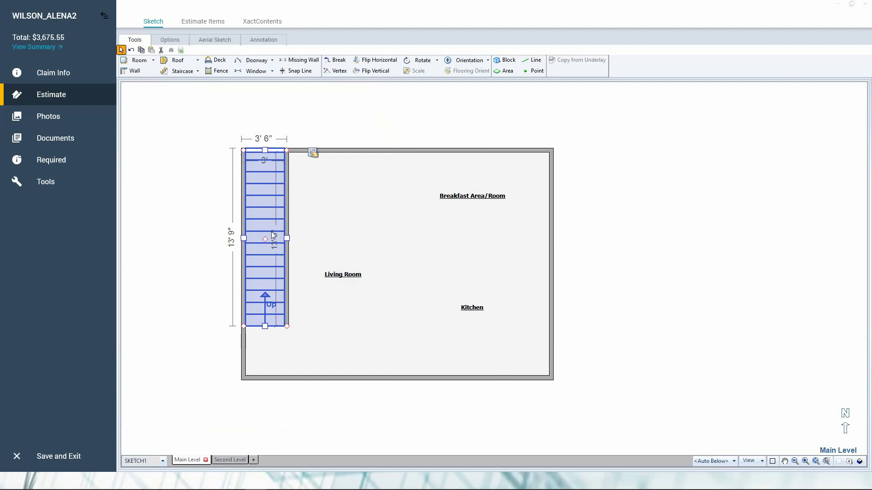
pyautogui.click(287, 231)
pyautogui.click(288, 229)
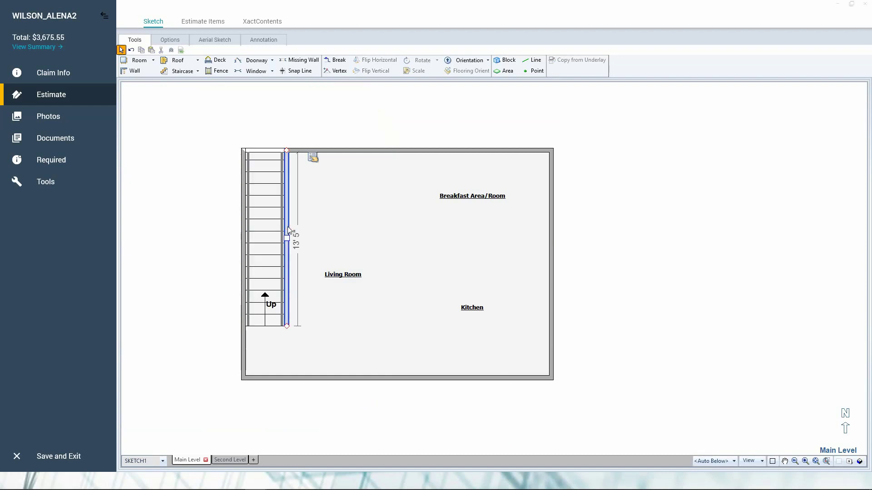
pyautogui.click(313, 157)
pyautogui.click(313, 158)
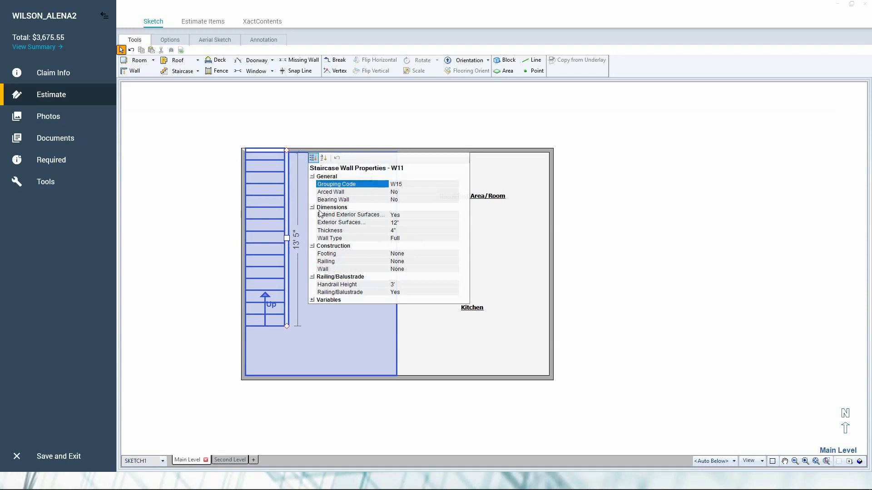
# - Review the stair wall's Dimensions, Construction and Railing/Balustrade sections
pyautogui.click(312, 208)
pyautogui.click(312, 215)
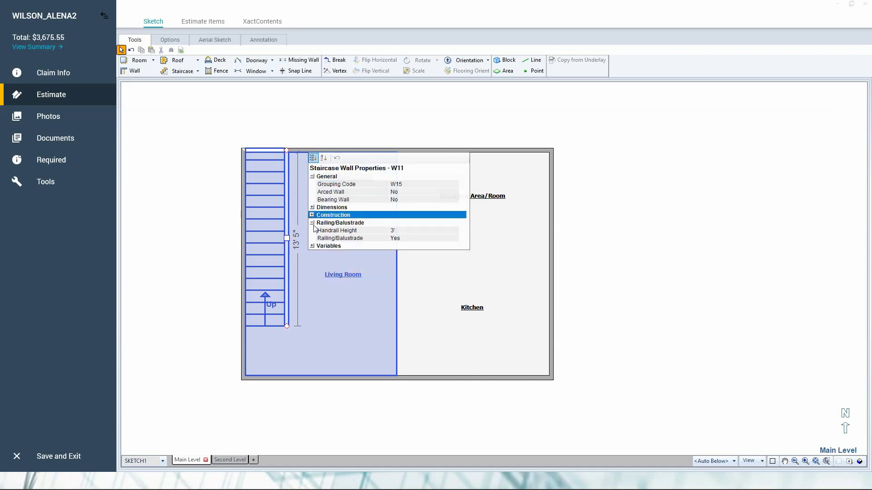
pyautogui.click(311, 223)
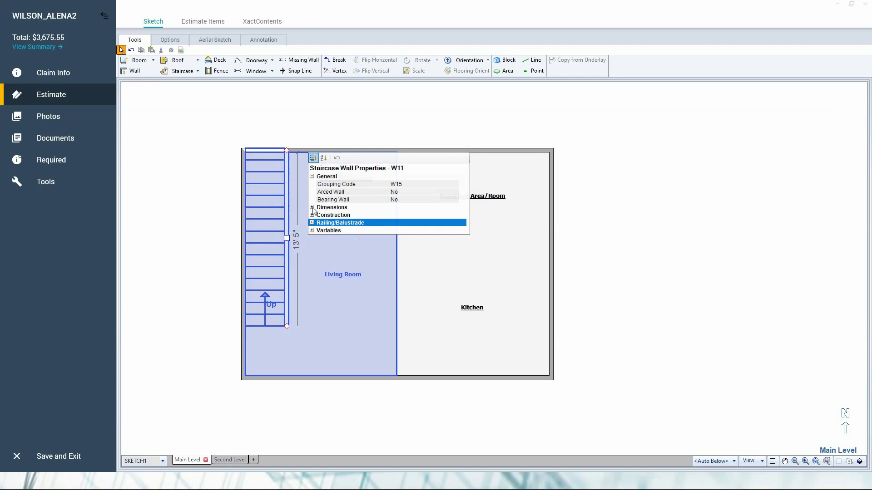
pyautogui.click(312, 208)
pyautogui.click(312, 245)
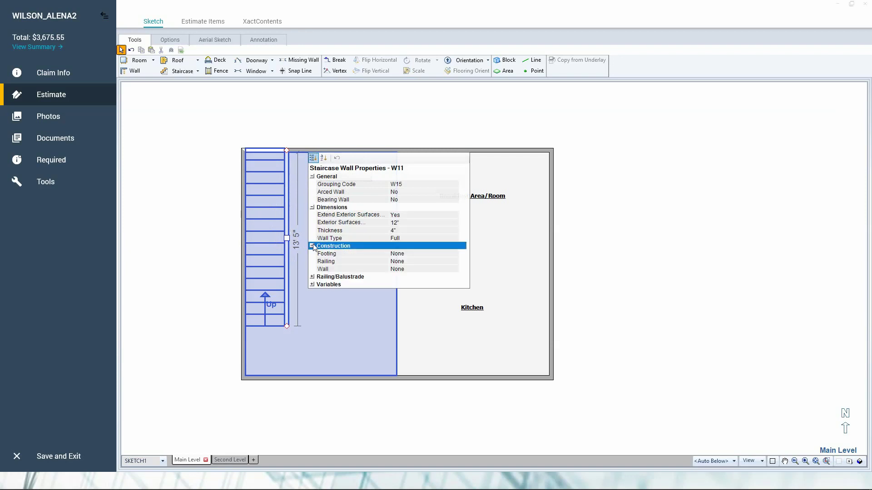
pyautogui.click(311, 246)
pyautogui.click(312, 253)
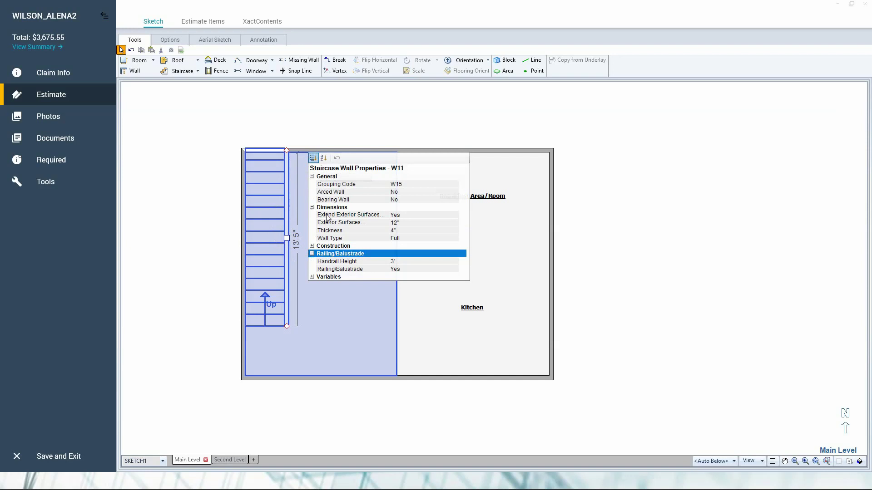
pyautogui.click(312, 208)
pyautogui.click(312, 208)
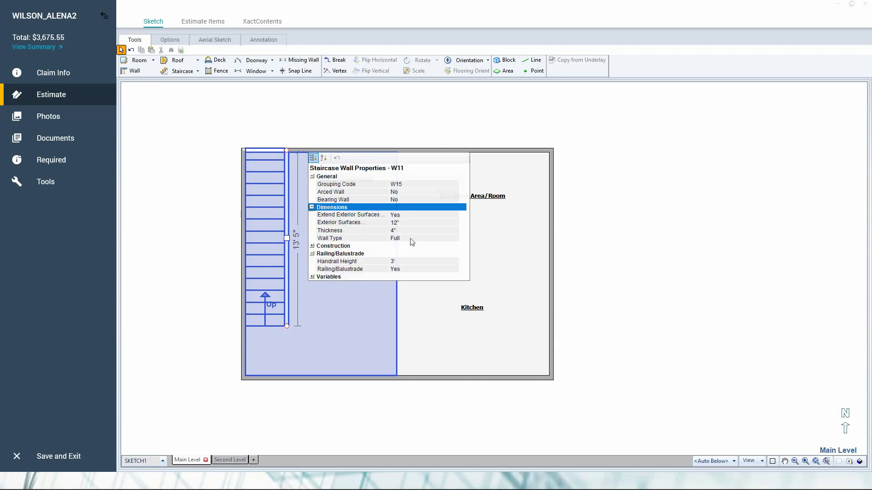
# - Set the stair wall type to Missing (end to end), keeping its 3' railing/balustrade
pyautogui.click(410, 239)
pyautogui.click(454, 239)
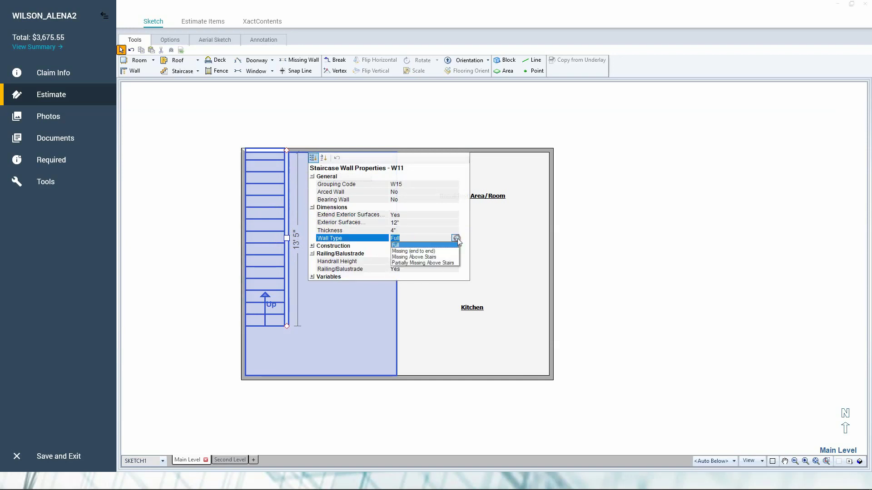
pyautogui.click(427, 251)
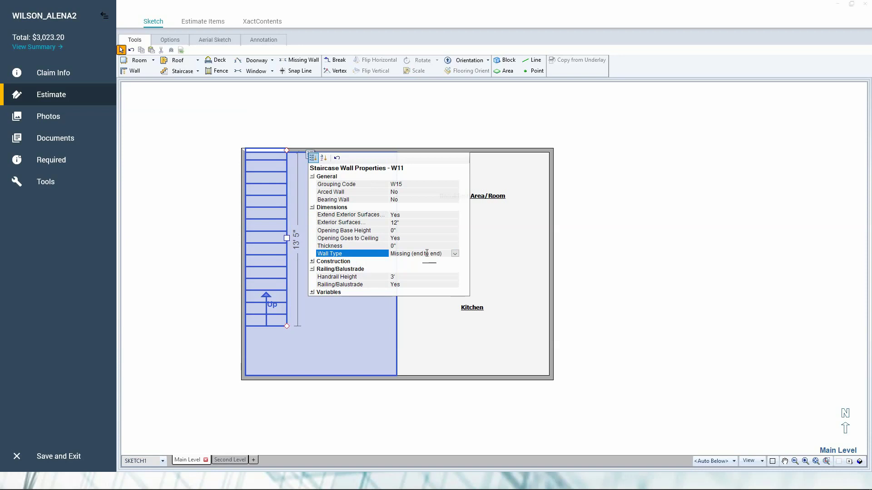
pyautogui.click(323, 275)
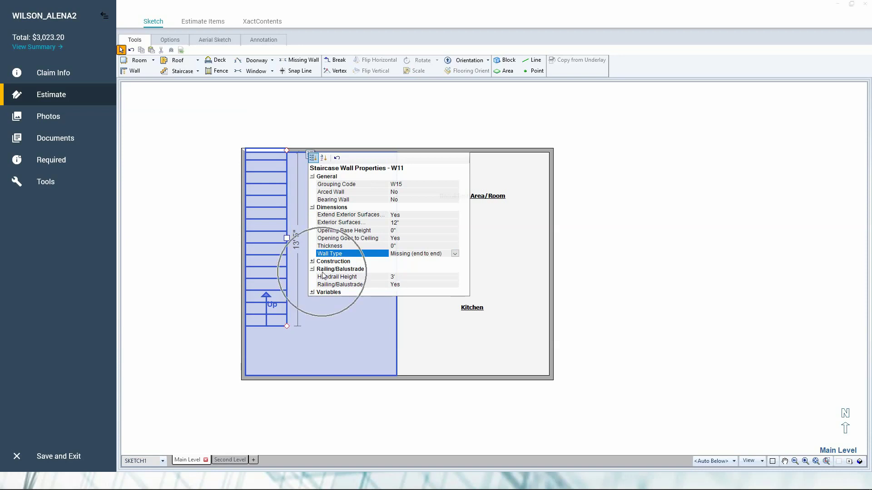
pyautogui.click(312, 269)
pyautogui.click(312, 269)
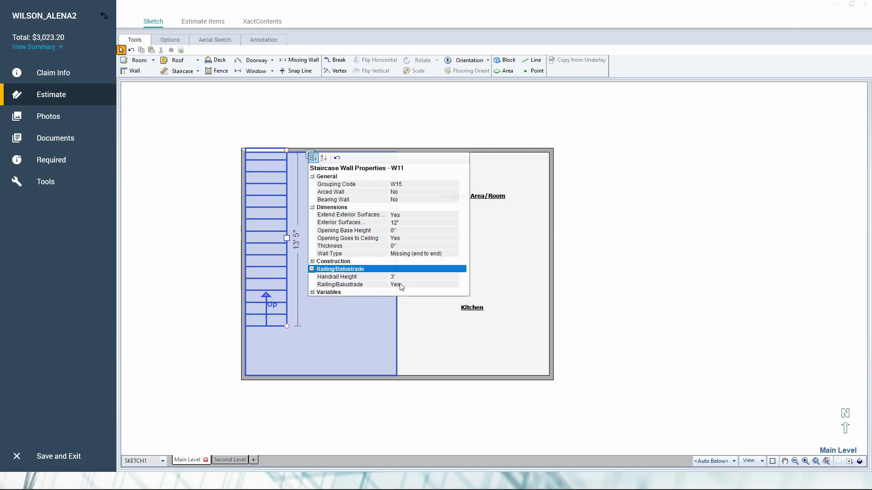
pyautogui.click(415, 257)
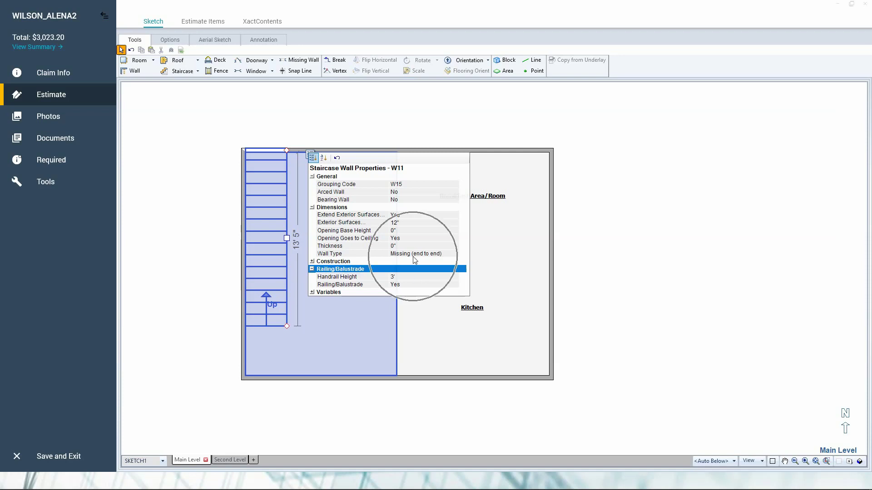
pyautogui.click(413, 260)
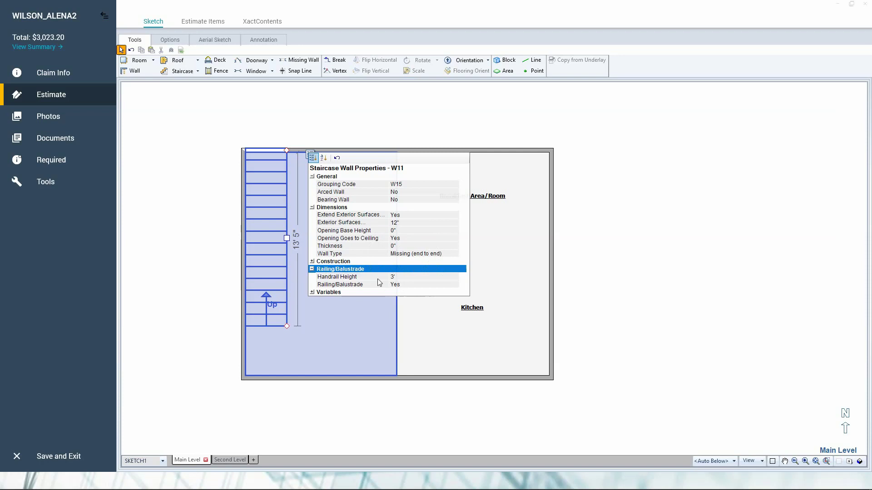
# - Close the stair wall properties, inspect the stair railing in 3D, and return to 2D
pyautogui.click(344, 324)
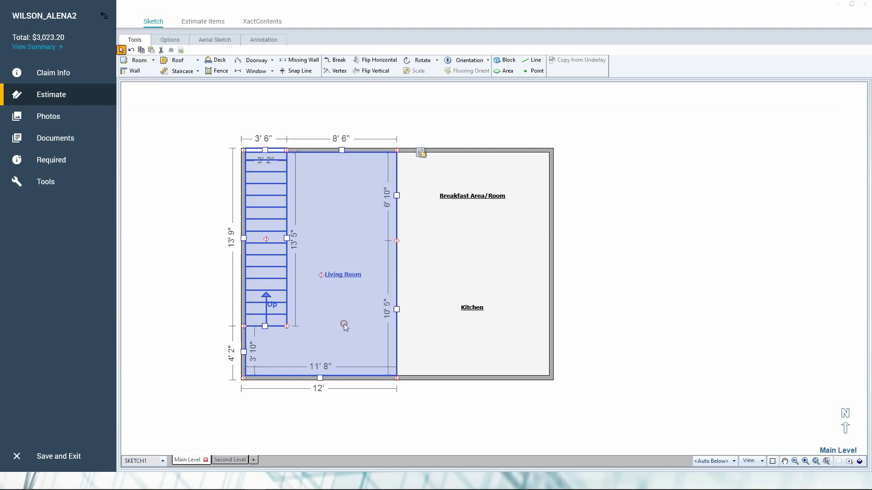
pyautogui.press('F12')
pyautogui.moveTo(344, 324)
pyautogui.mouseDown()
pyautogui.moveTo(304, 254)
pyautogui.moveTo(293, 214)
pyautogui.moveTo(388, 247)
pyautogui.moveTo(327, 252)
pyautogui.moveTo(425, 218)
pyautogui.mouseUp()
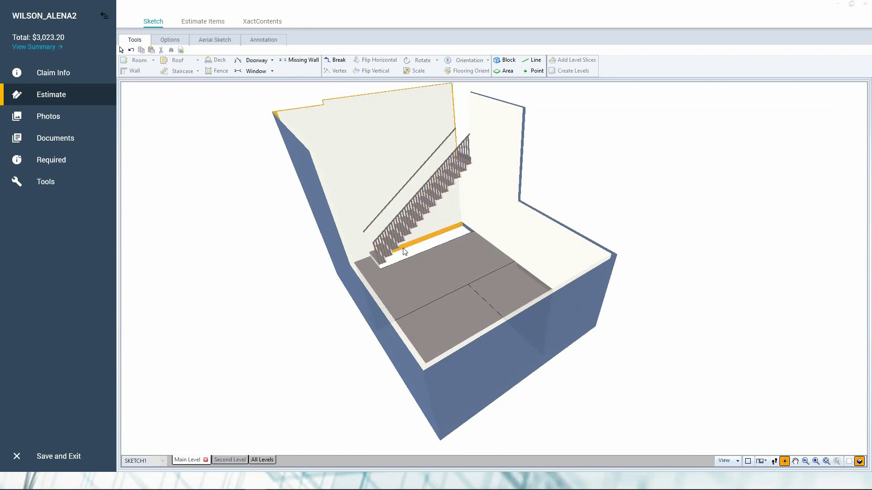
pyautogui.press('F12')
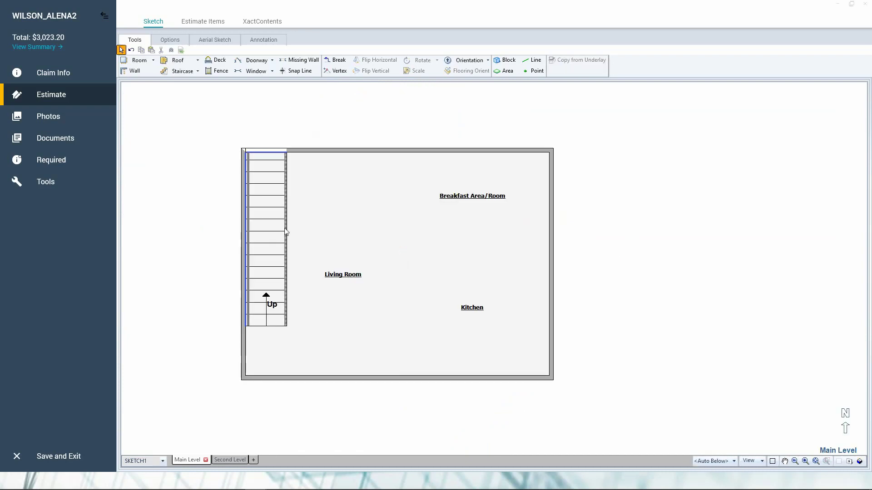
pyautogui.press('F12')
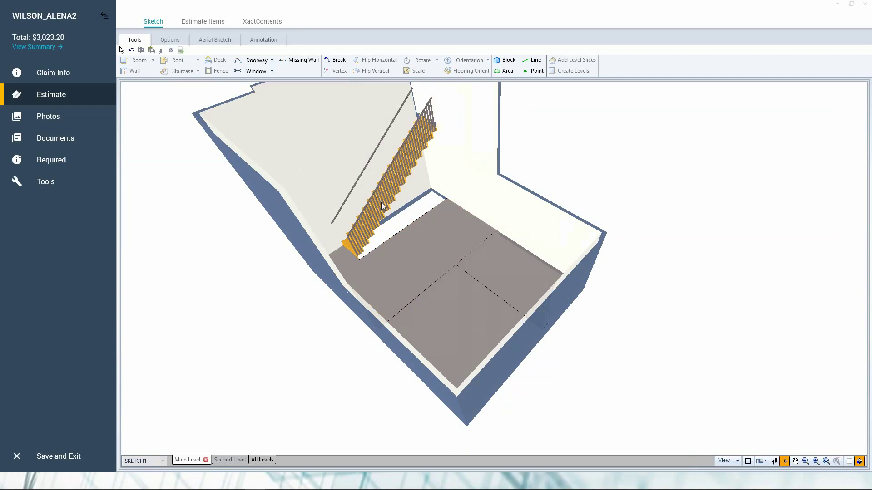
pyautogui.press('F12')
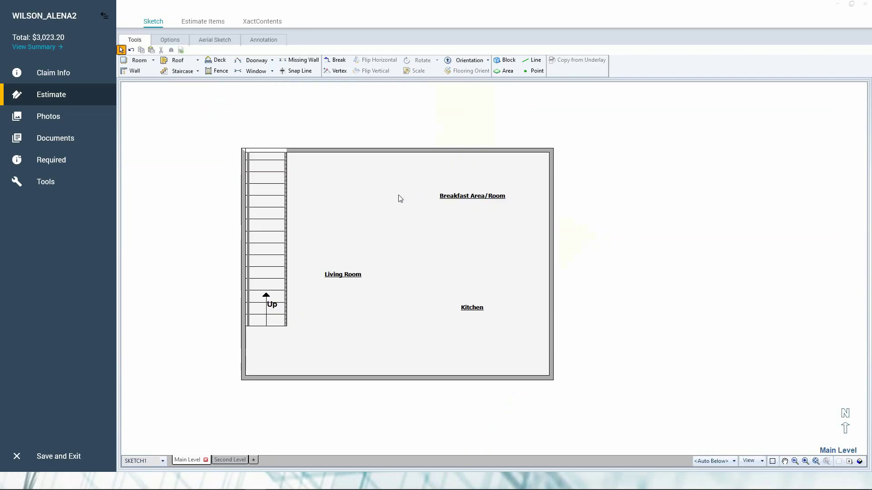
# - On the Second Level, select the Loft's left wall and open its properties
pyautogui.click(229, 461)
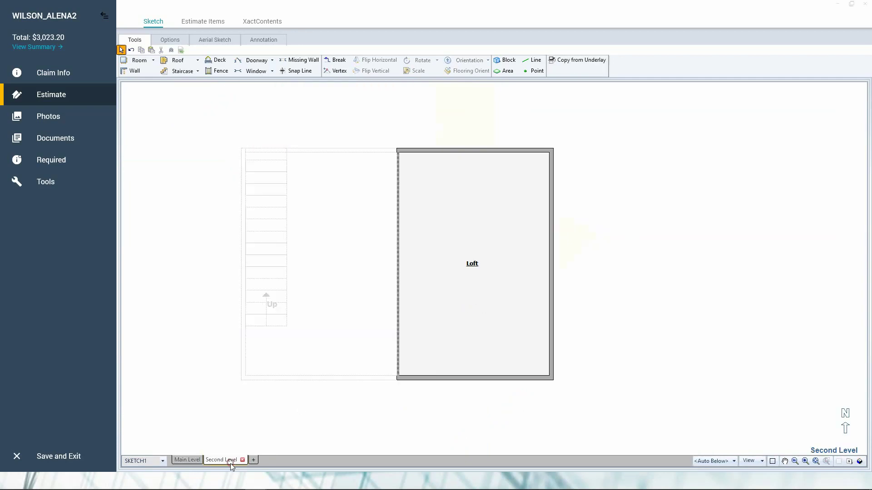
pyautogui.click(416, 288)
pyautogui.click(397, 274)
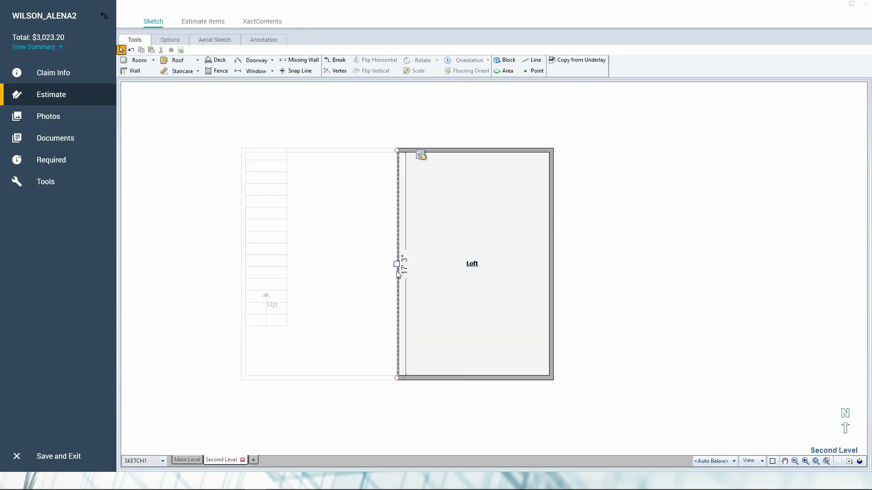
pyautogui.click(471, 242)
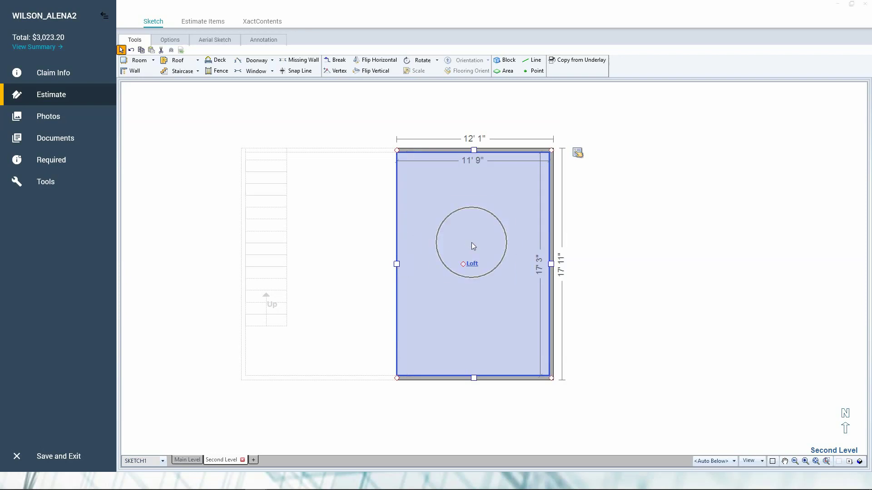
pyautogui.click(397, 227)
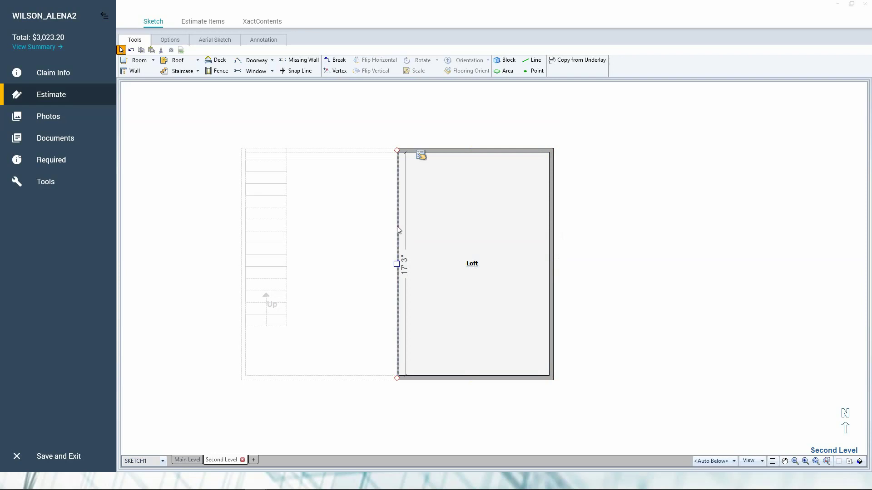
pyautogui.click(420, 156)
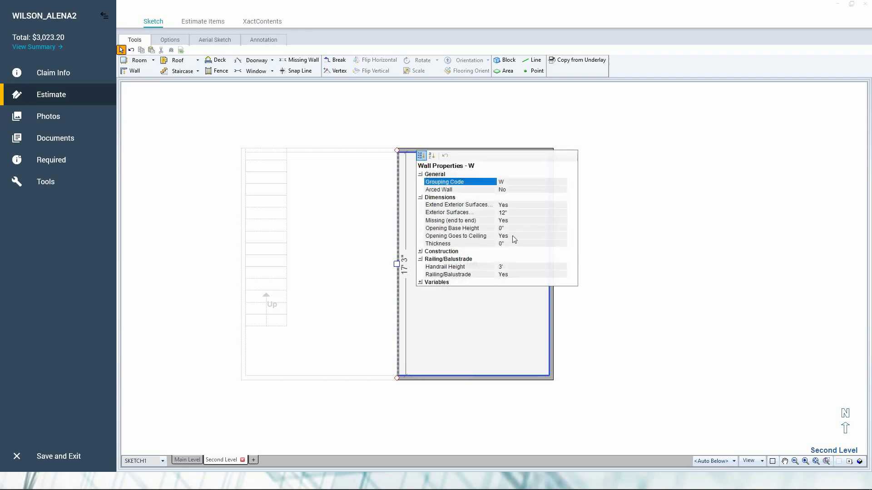
# - Set the Loft's left wall to Missing (end to end) = Yes
pyautogui.click(511, 220)
pyautogui.click(562, 220)
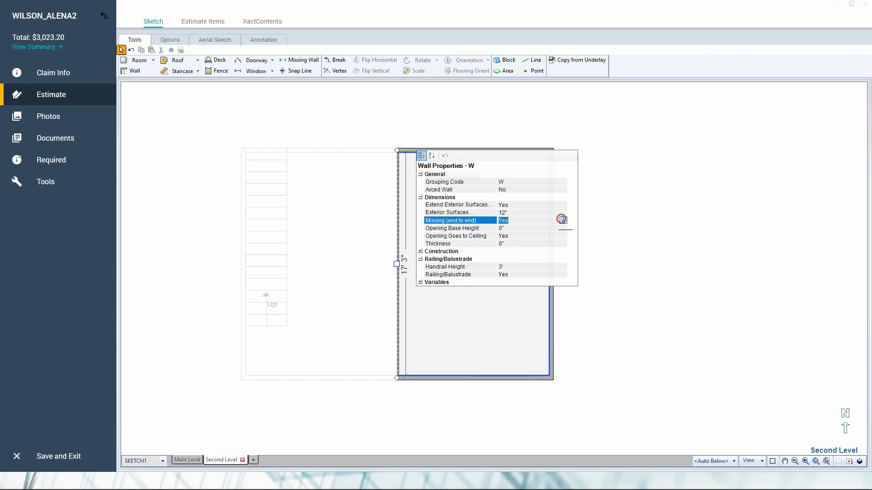
pyautogui.click(517, 230)
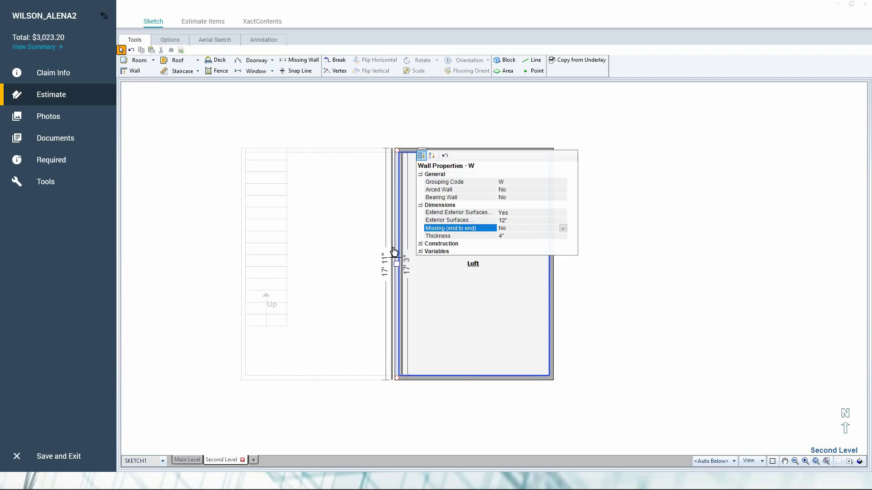
pyautogui.click(445, 252)
pyautogui.click(563, 229)
pyautogui.click(519, 241)
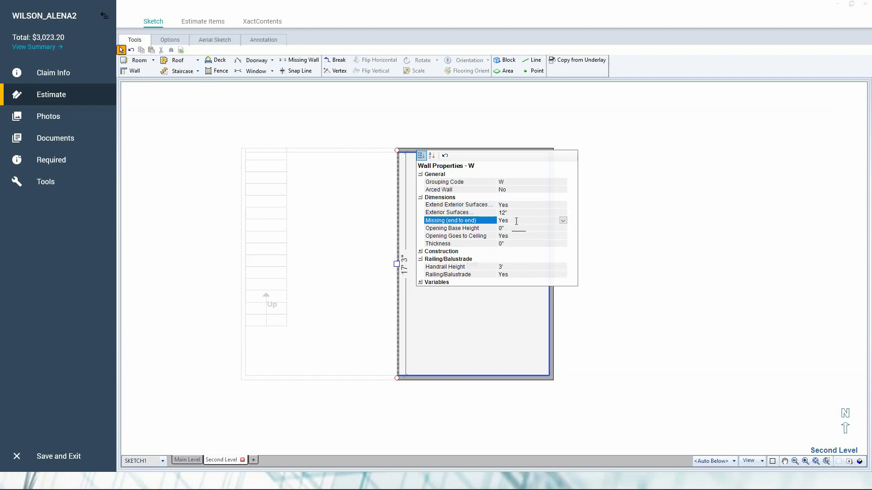
pyautogui.click(566, 220)
pyautogui.click(520, 235)
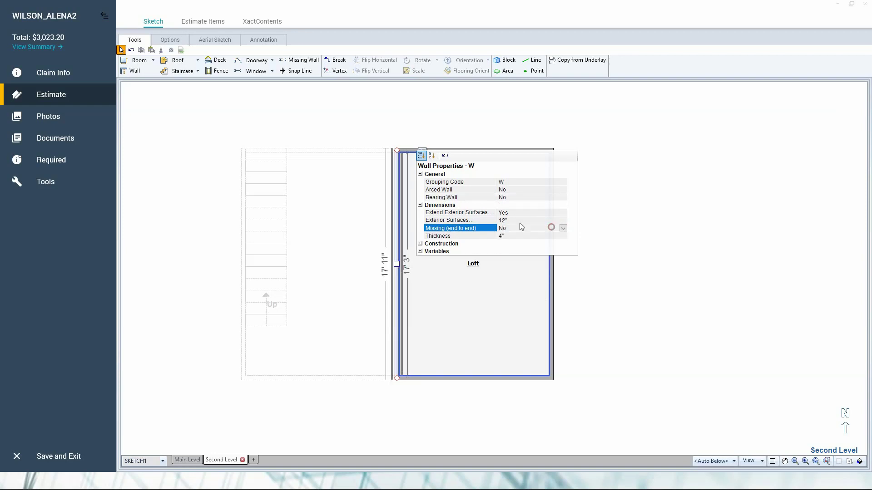
pyautogui.click(562, 229)
pyautogui.click(515, 240)
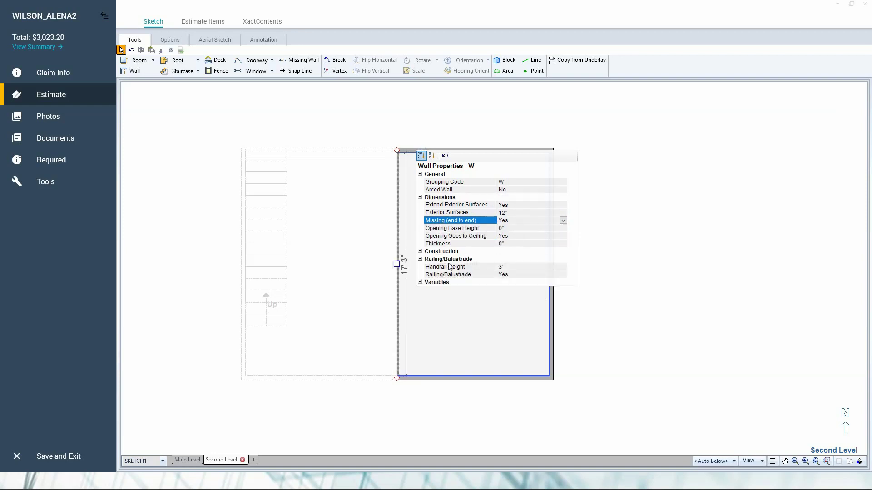
# - Set that wall's Railing/Balustrade to No, close the properties and switch to 3D
pyautogui.click(504, 268)
pyautogui.click(508, 280)
pyautogui.click(508, 275)
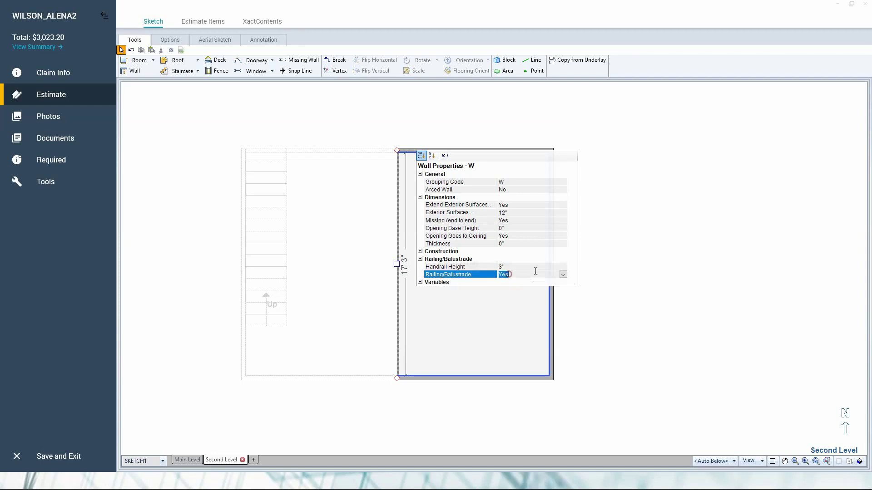
pyautogui.click(562, 273)
pyautogui.click(510, 284)
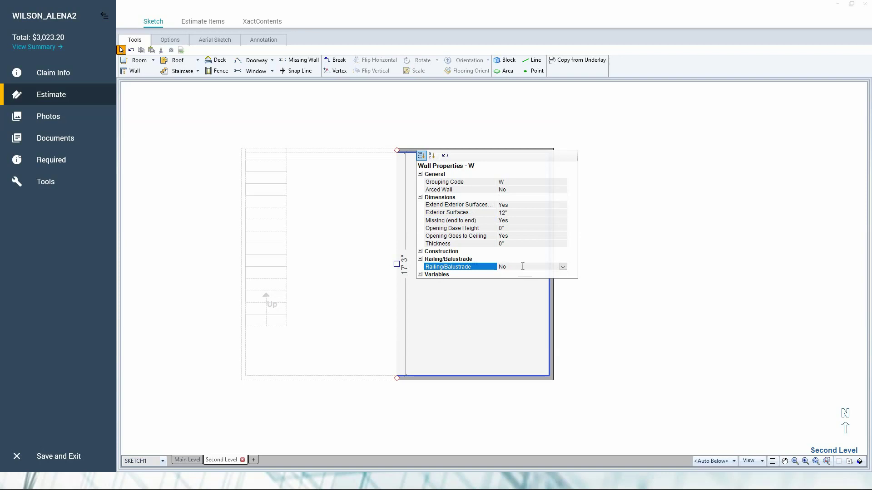
pyautogui.click(626, 271)
pyautogui.hotkey('ctrl', '3')
# - Set the Loft left wall's Railing/Balustrade back to Yes with a 3' handrail
pyautogui.moveTo(622, 270)
pyautogui.mouseDown()
pyautogui.moveTo(533, 319)
pyautogui.moveTo(414, 267)
pyautogui.moveTo(481, 313)
pyautogui.moveTo(469, 307)
pyautogui.moveTo(341, 397)
pyautogui.moveTo(245, 438)
pyautogui.moveTo(438, 314)
pyautogui.mouseUp()
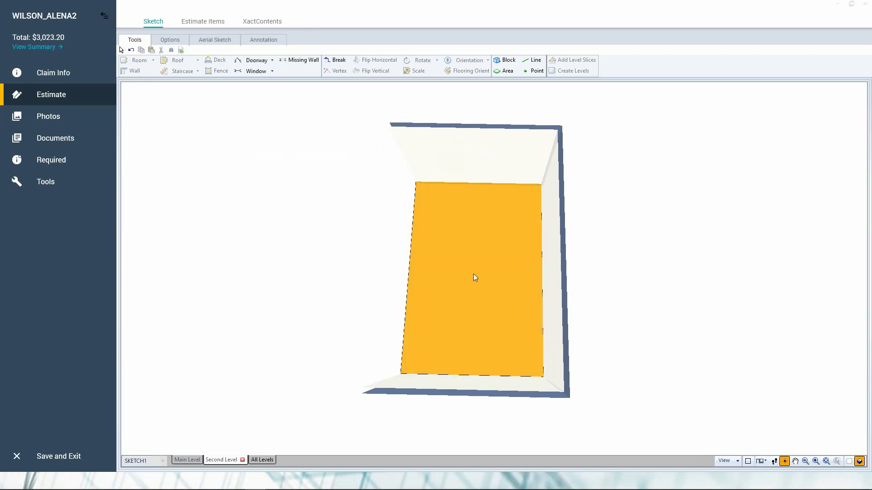
pyautogui.doubleClick(443, 296)
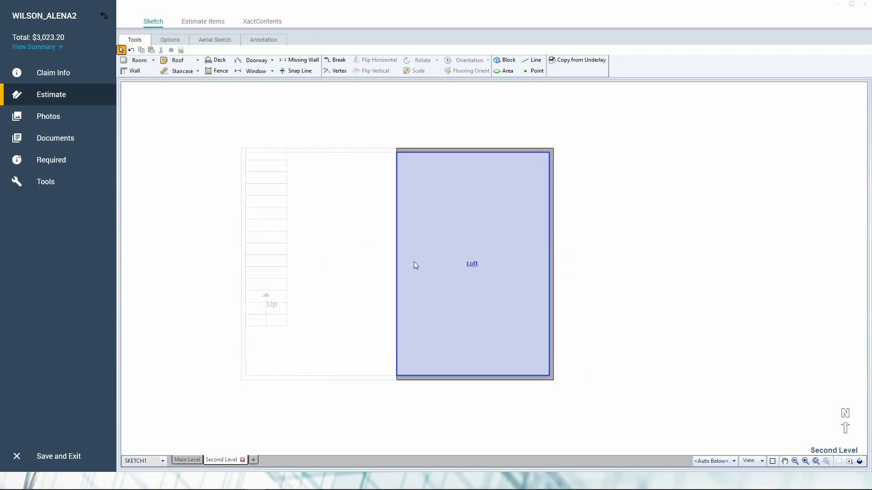
pyautogui.click(396, 245)
pyautogui.click(418, 156)
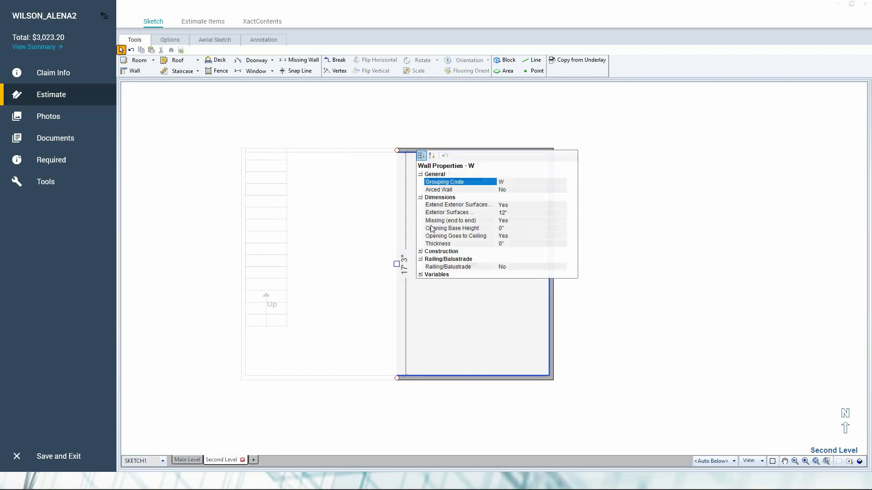
pyautogui.click(502, 267)
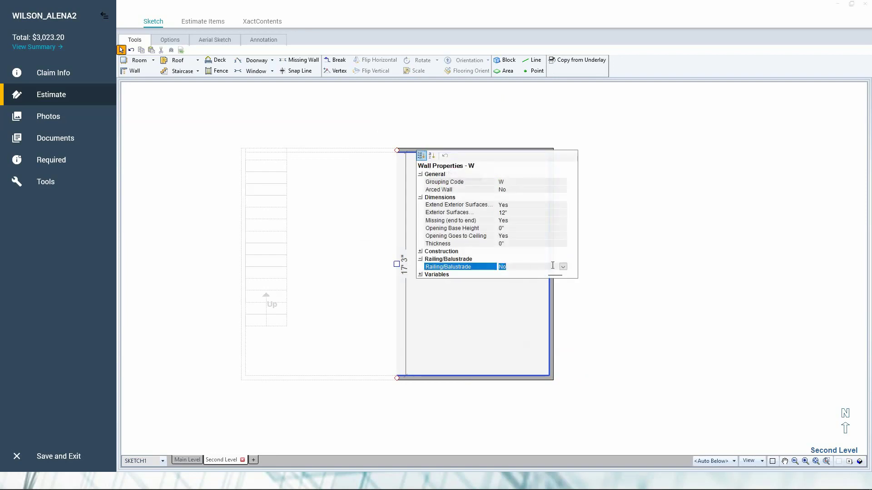
pyautogui.click(563, 267)
pyautogui.click(510, 278)
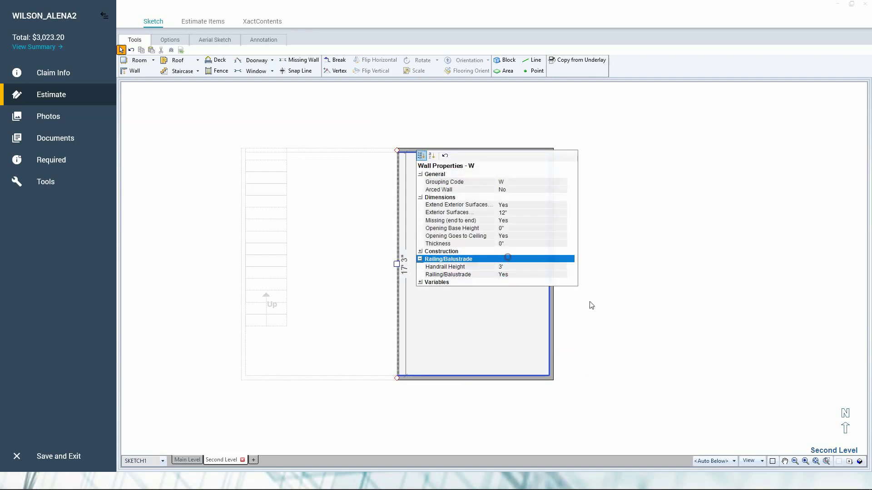
pyautogui.click(539, 350)
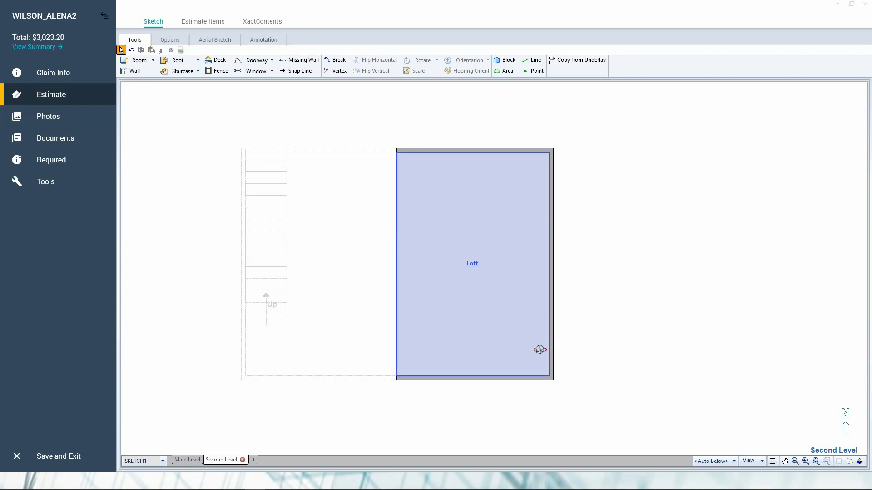
# - Check the loft railing in the all-levels 3D view, then return to the 2D Second Level plan
pyautogui.click(253, 459)
pyautogui.moveTo(318, 363)
pyautogui.mouseDown()
pyautogui.moveTo(436, 288)
pyautogui.moveTo(509, 306)
pyautogui.moveTo(442, 306)
pyautogui.moveTo(356, 387)
pyautogui.moveTo(387, 356)
pyautogui.moveTo(410, 362)
pyautogui.moveTo(416, 315)
pyautogui.moveTo(384, 307)
pyautogui.moveTo(345, 335)
pyautogui.moveTo(381, 341)
pyautogui.mouseUp()
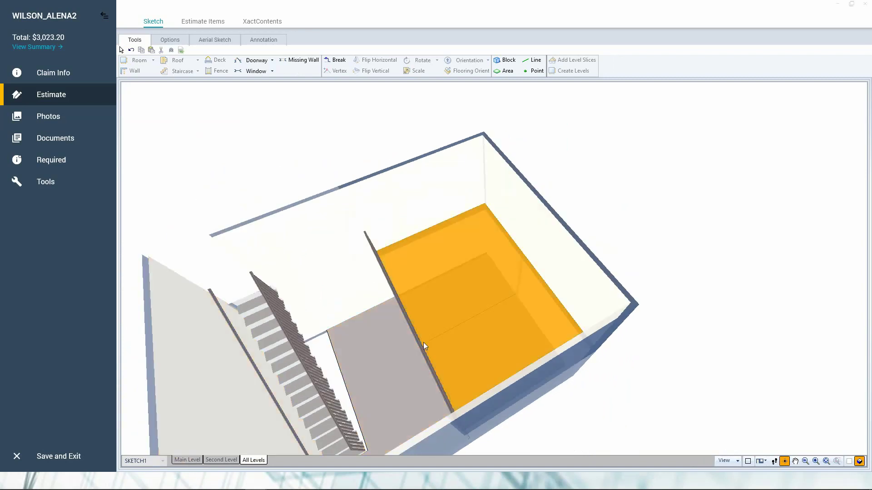
pyautogui.doubleClick(423, 343)
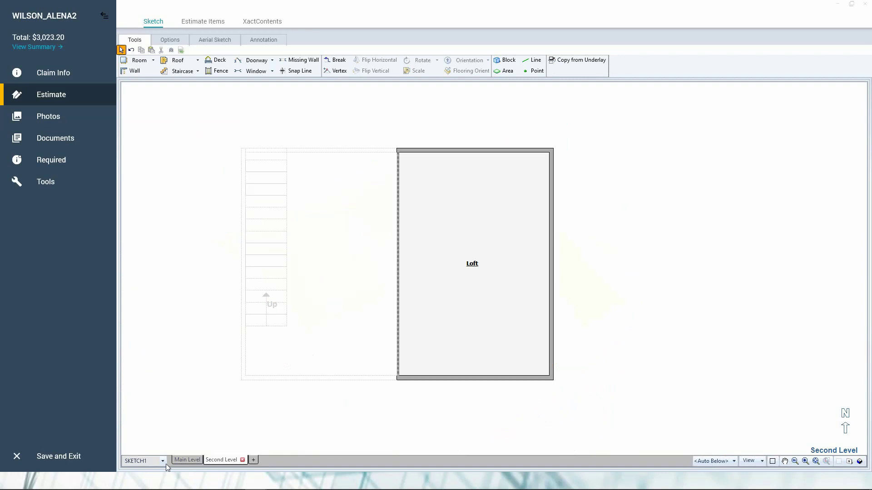
# - On the Main Level plan, select the Breakfast Area's top wall and open its properties
pyautogui.click(179, 461)
pyautogui.click(270, 253)
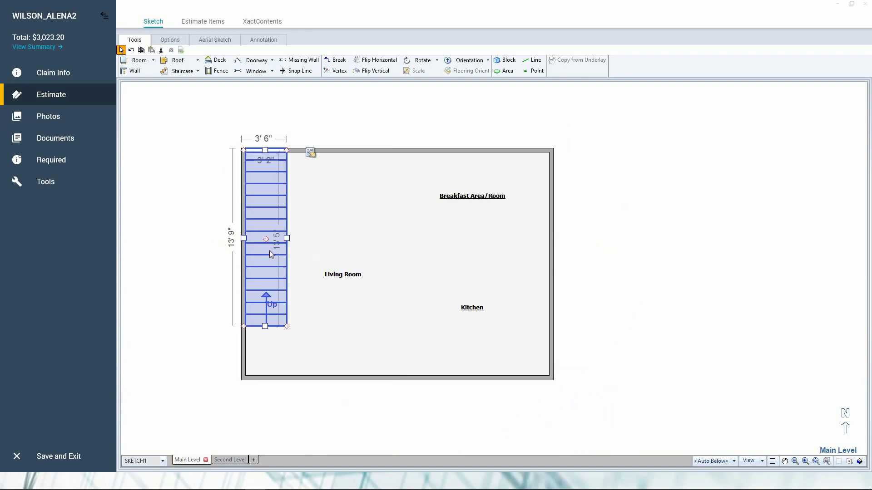
pyautogui.click(286, 223)
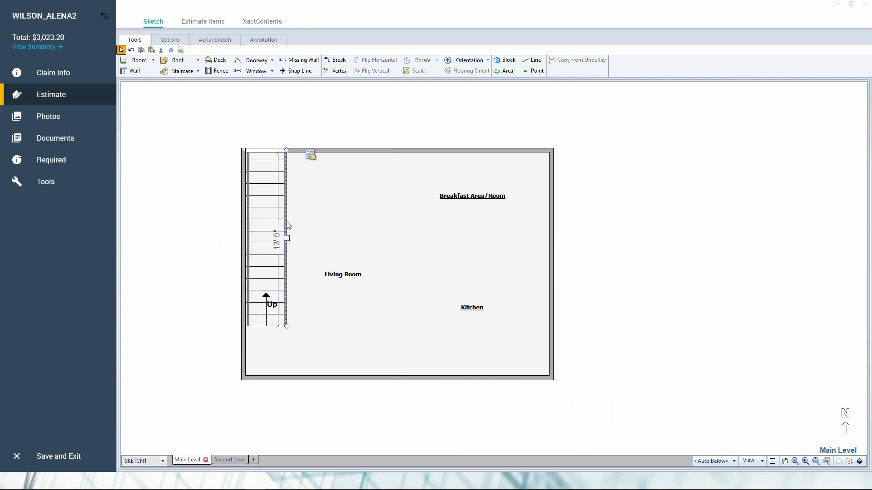
pyautogui.click(312, 293)
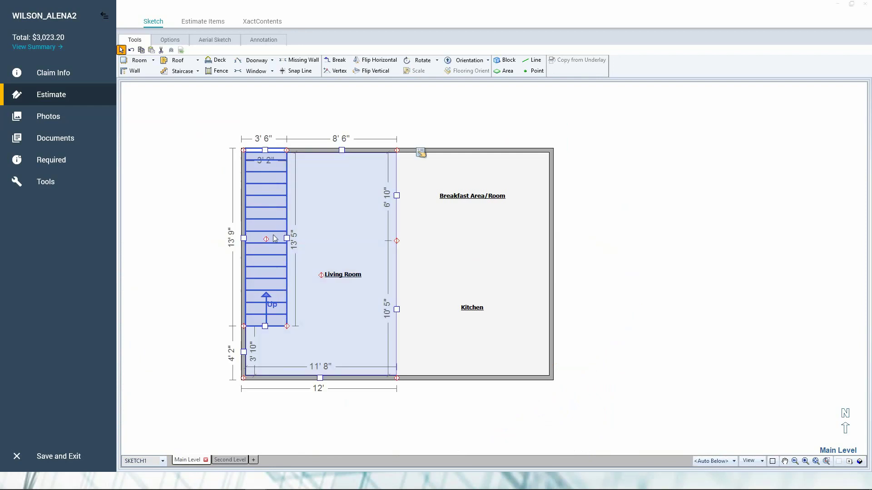
pyautogui.click(286, 231)
pyautogui.click(350, 226)
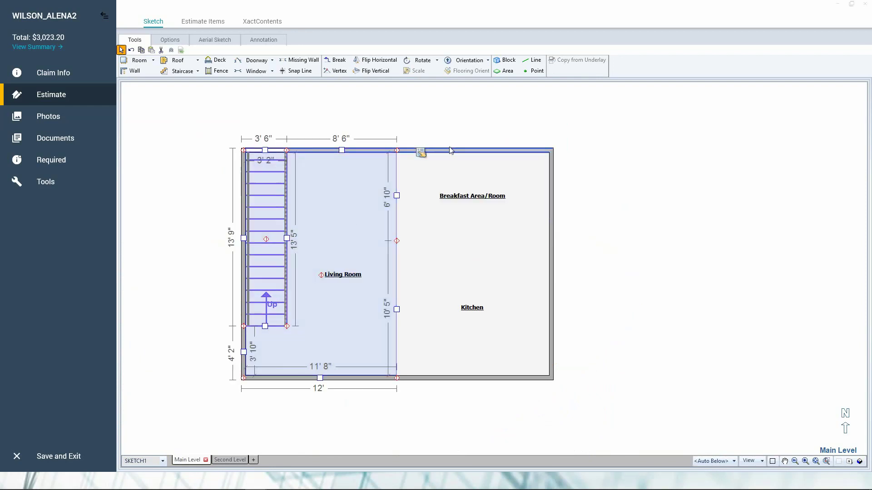
pyautogui.click(457, 149)
pyautogui.click(578, 151)
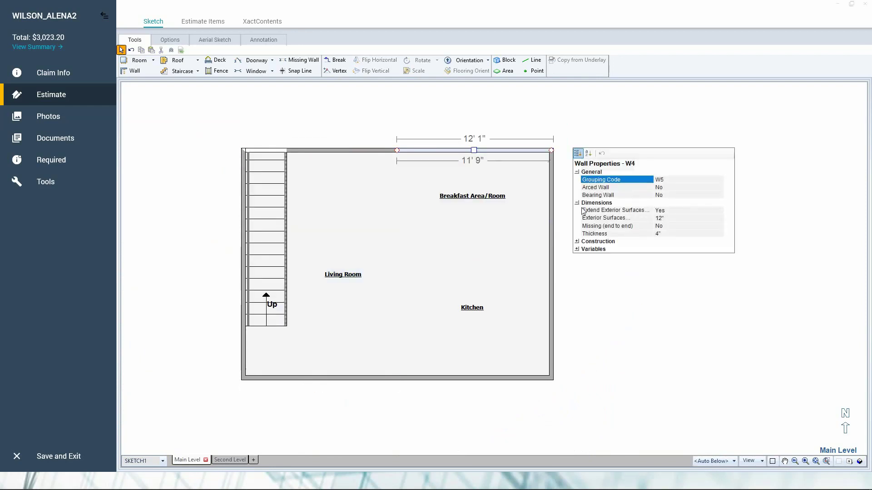
# - Set that wall to Missing (end to end) = Yes and choose its Railing/Balustrade value
pyautogui.click(663, 226)
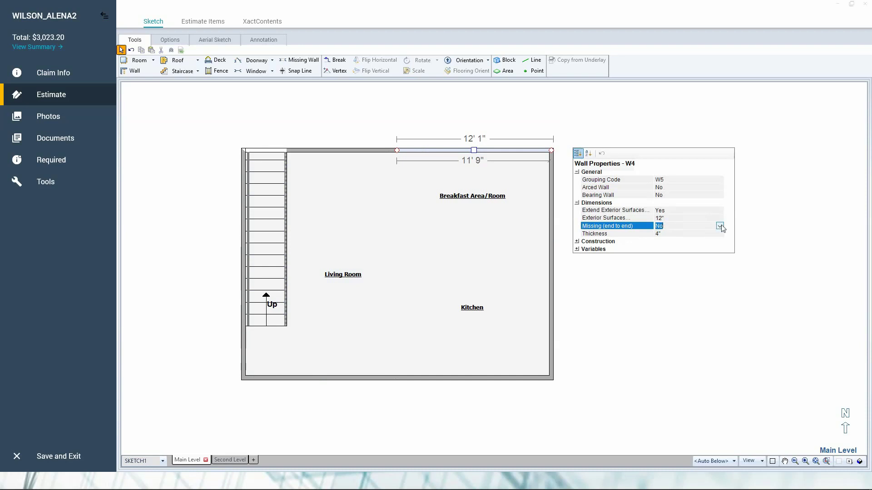
pyautogui.click(719, 225)
pyautogui.click(672, 240)
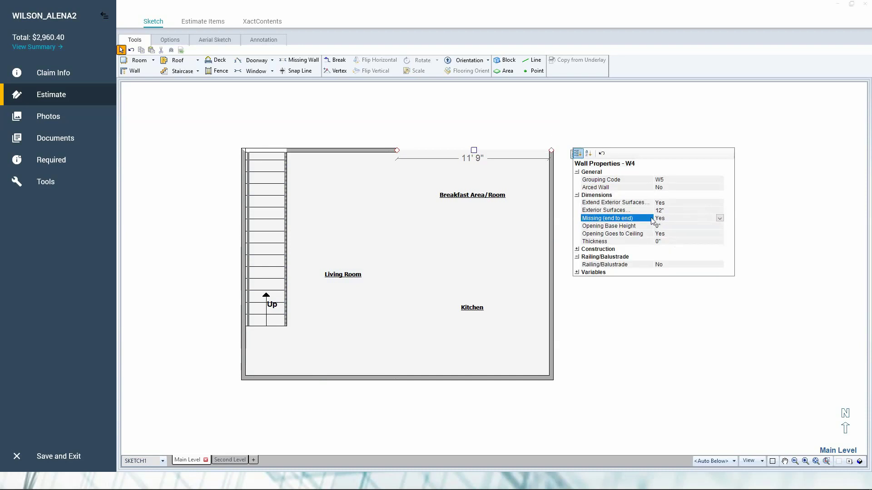
pyautogui.click(666, 264)
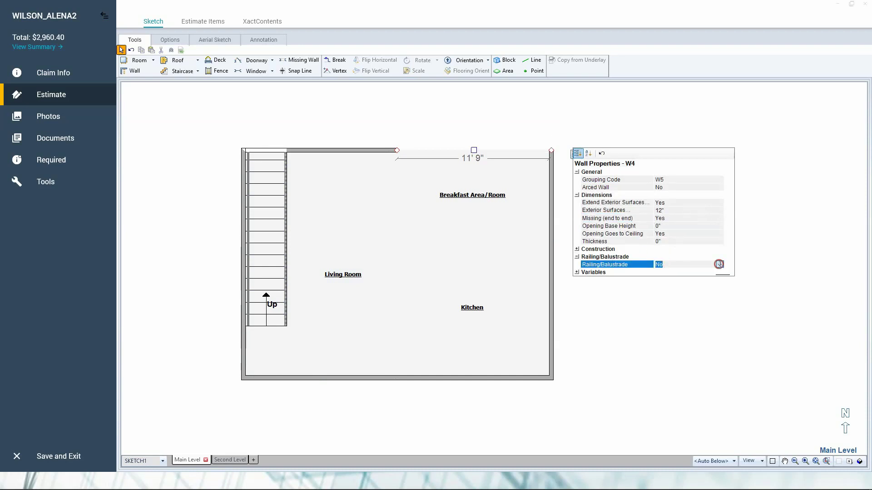
pyautogui.click(719, 264)
pyautogui.click(661, 278)
pyautogui.click(497, 271)
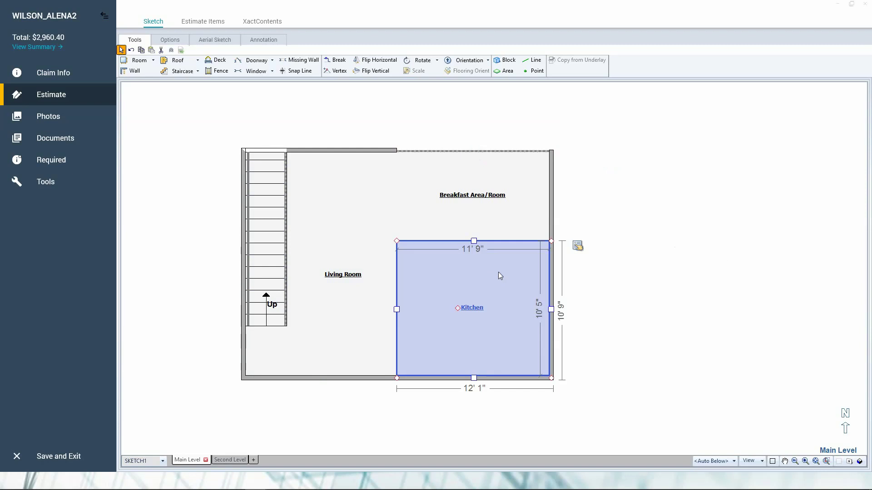
pyautogui.press('F3')
# - Orbit and zoom around the open breakfast-area wall and staircase in 3D, then return to the 2D Main Level plan
pyautogui.moveTo(500, 272)
pyautogui.mouseDown()
pyautogui.moveTo(545, 272)
pyautogui.moveTo(560, 296)
pyautogui.moveTo(424, 272)
pyautogui.moveTo(411, 236)
pyautogui.mouseUp()
pyautogui.scroll(5, 483, 366)
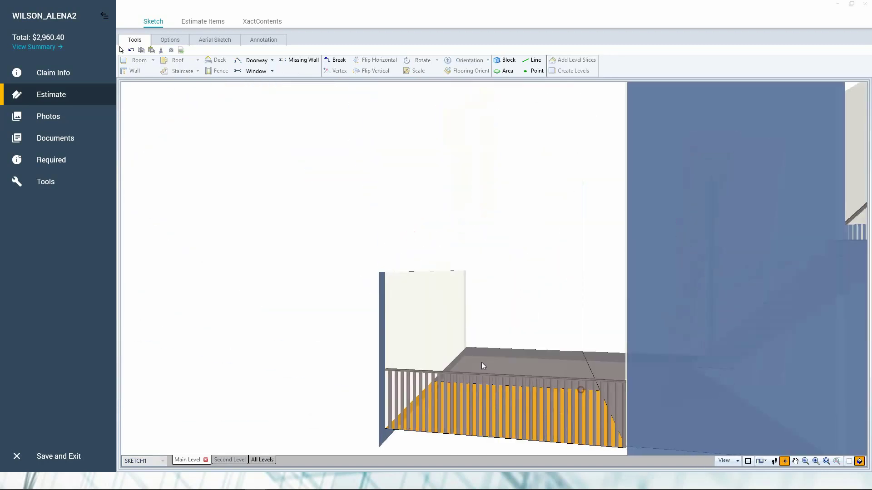
pyautogui.moveTo(483, 366); pyautogui.dragTo(609, 340)
pyautogui.scroll(-5, 492, 331)
pyautogui.scroll(3, 654, 312)
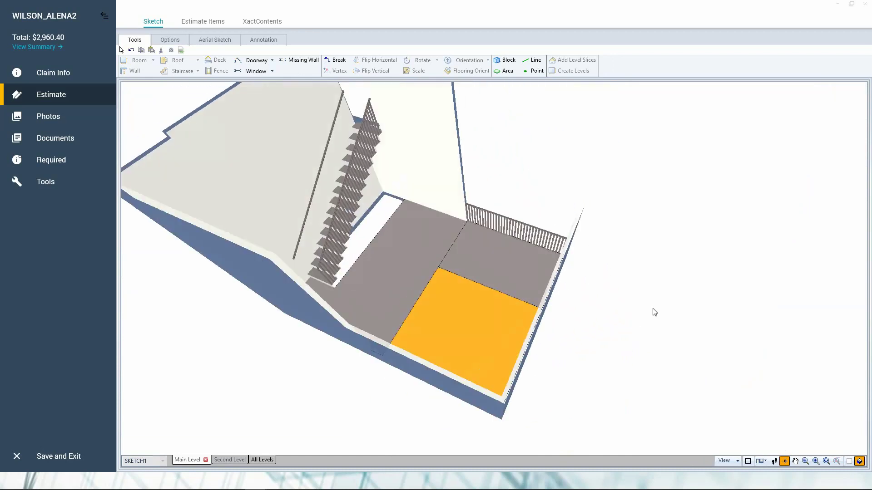
pyautogui.click(653, 310)
pyautogui.click(470, 313)
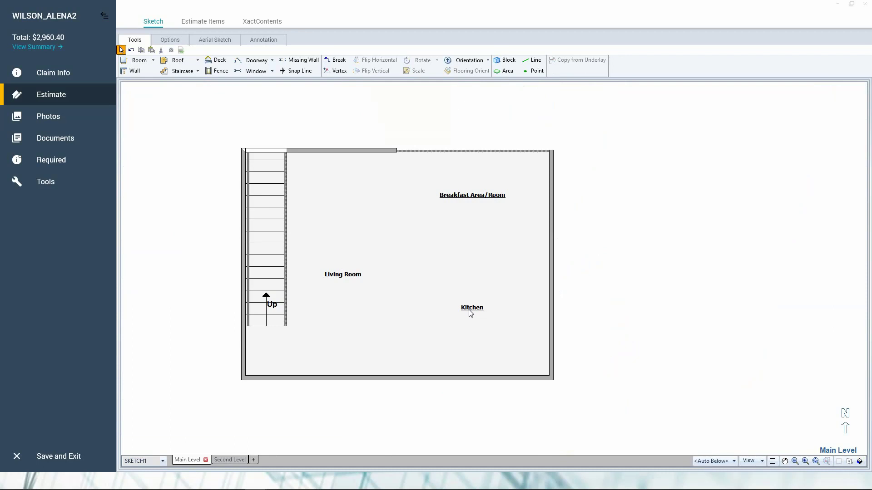
pyautogui.doubleClick(470, 313)
pyautogui.hotkey('ctrl', '3')
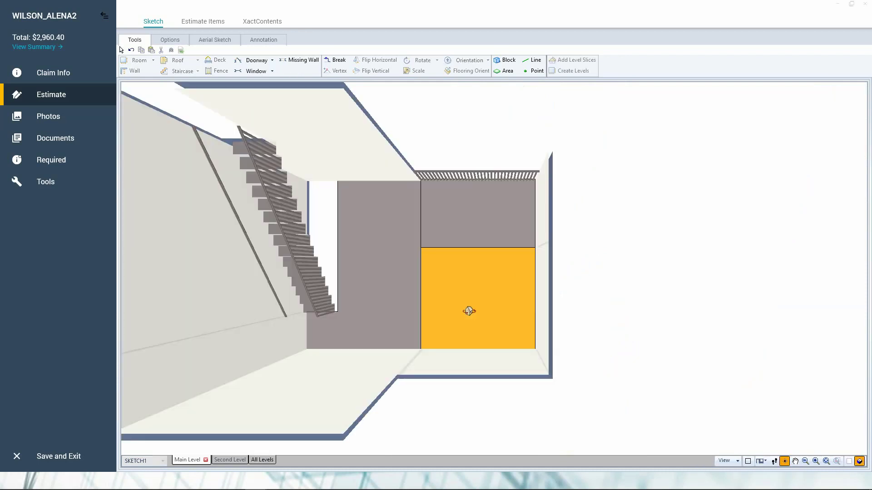
pyautogui.hotkey('ctrl', '2')
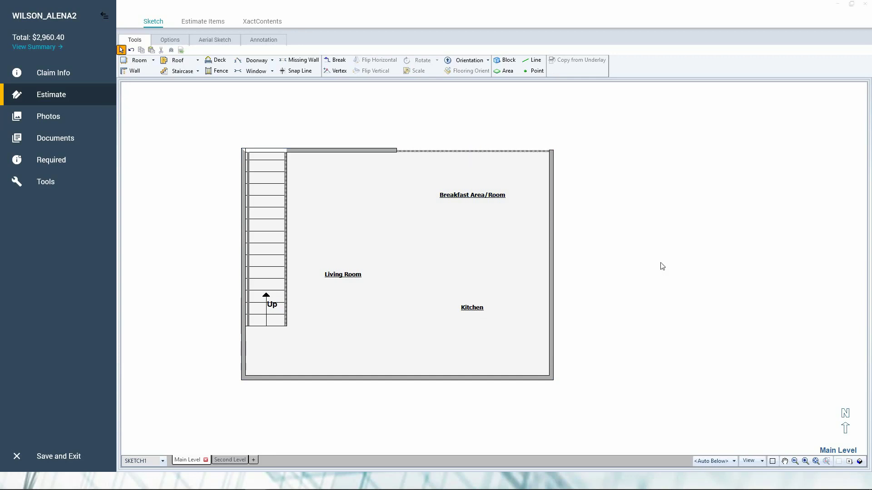
pyautogui.press('space')
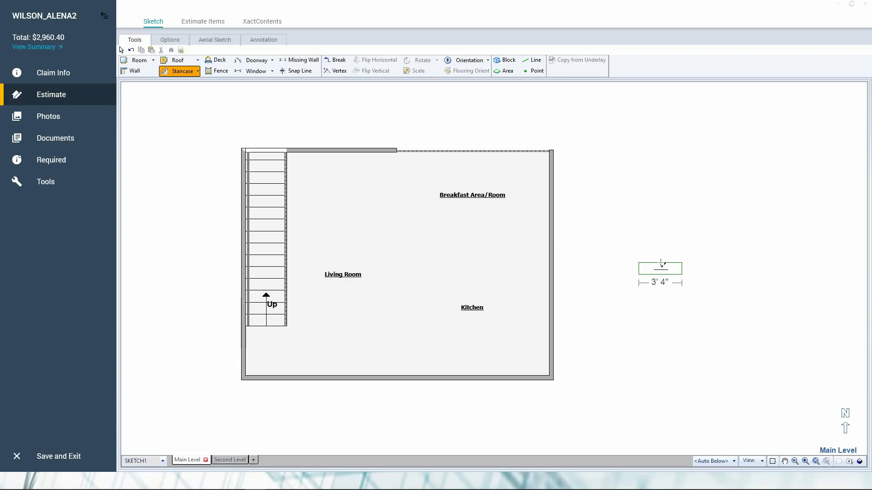
pyautogui.press('Escape')
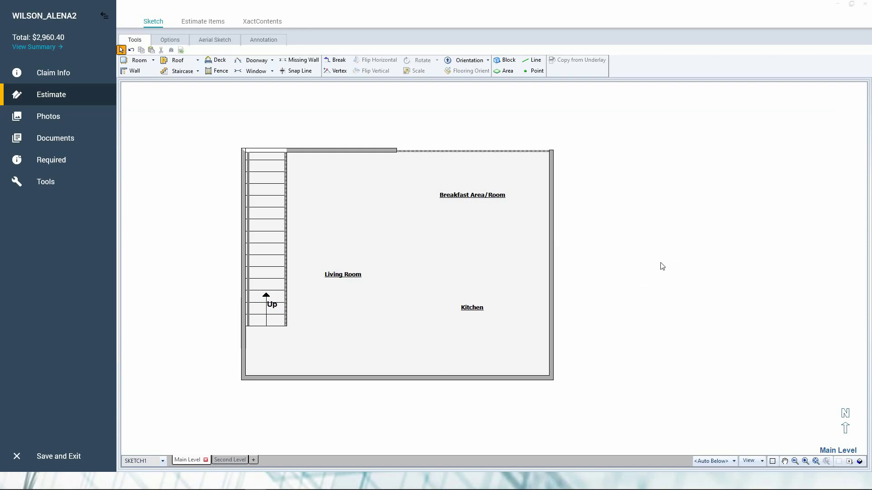